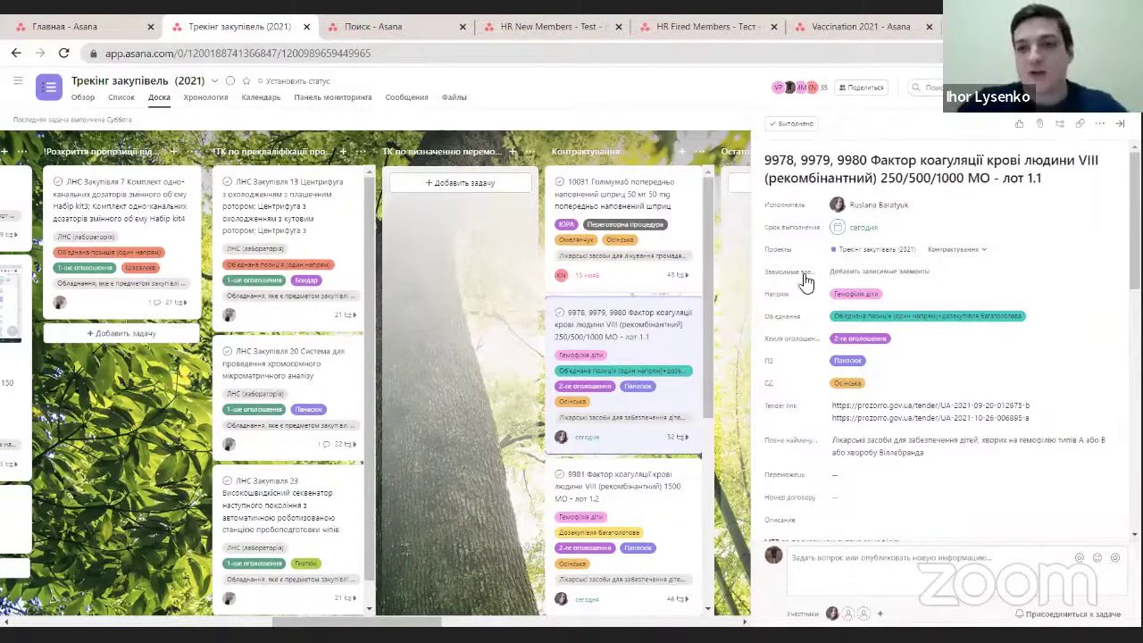
- Review the fields, description and first-round subtasks of the open procurement task "9978, 9979, 9980 Фактор коагуляції крові людини VIII"
scroll(875, 268, down, 5)
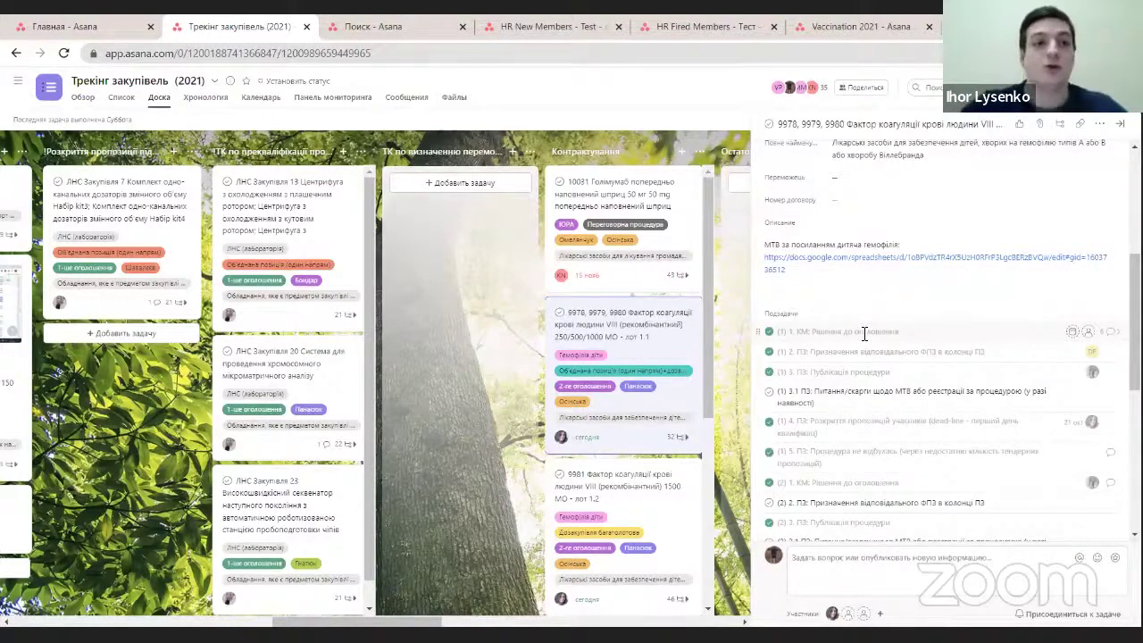
scroll(893, 373, down, 1)
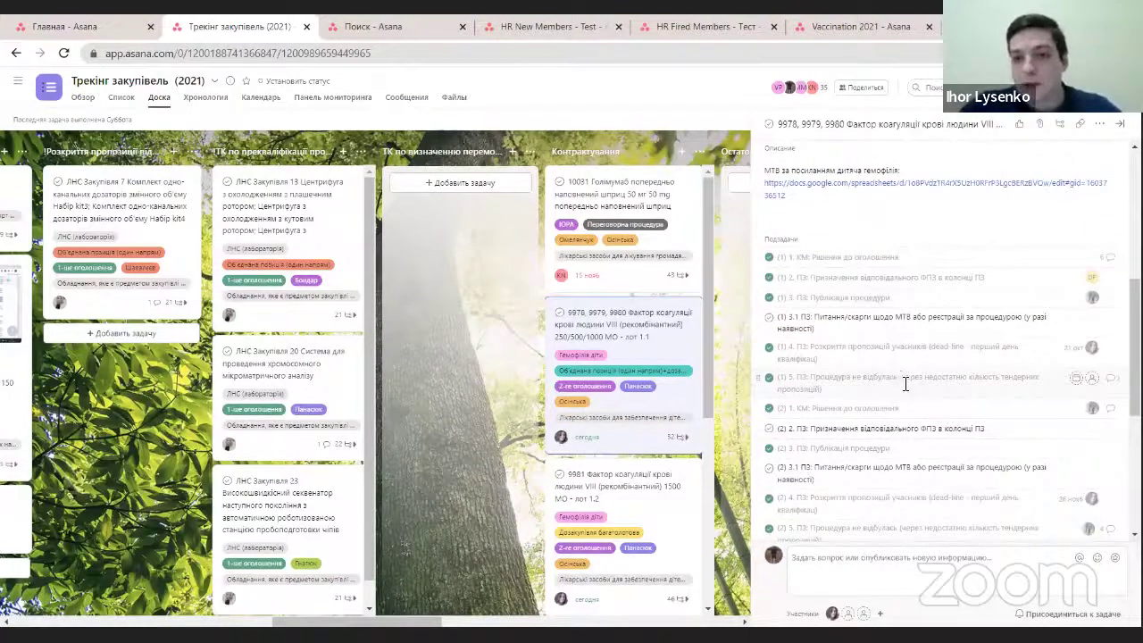
scroll(902, 384, up, 1)
scroll(904, 390, up, 4)
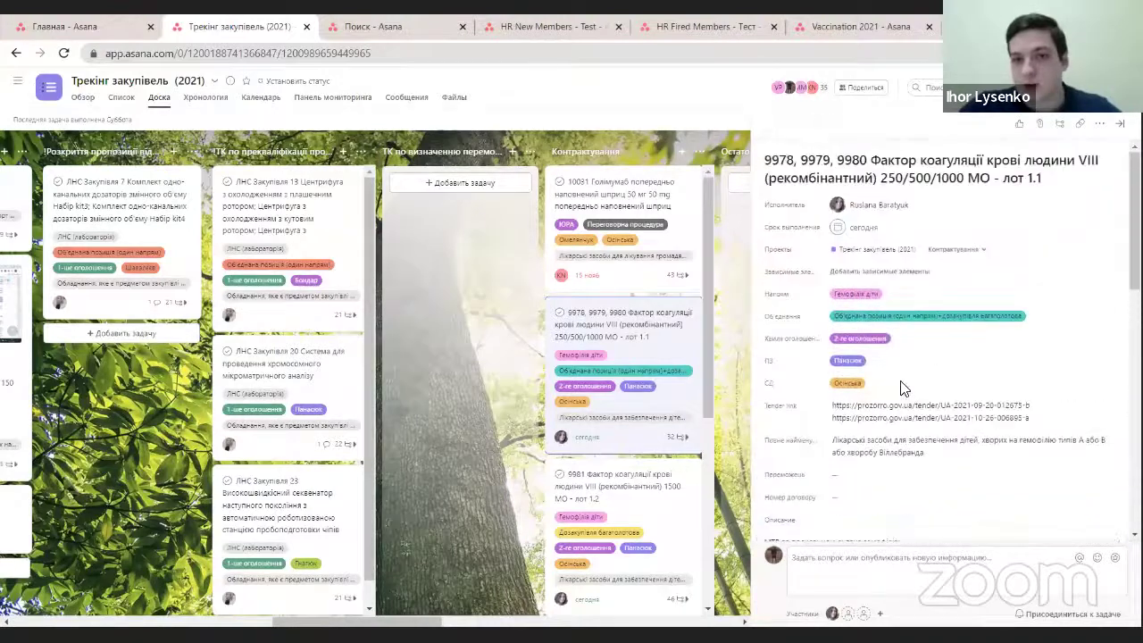
scroll(900, 390, down, 5)
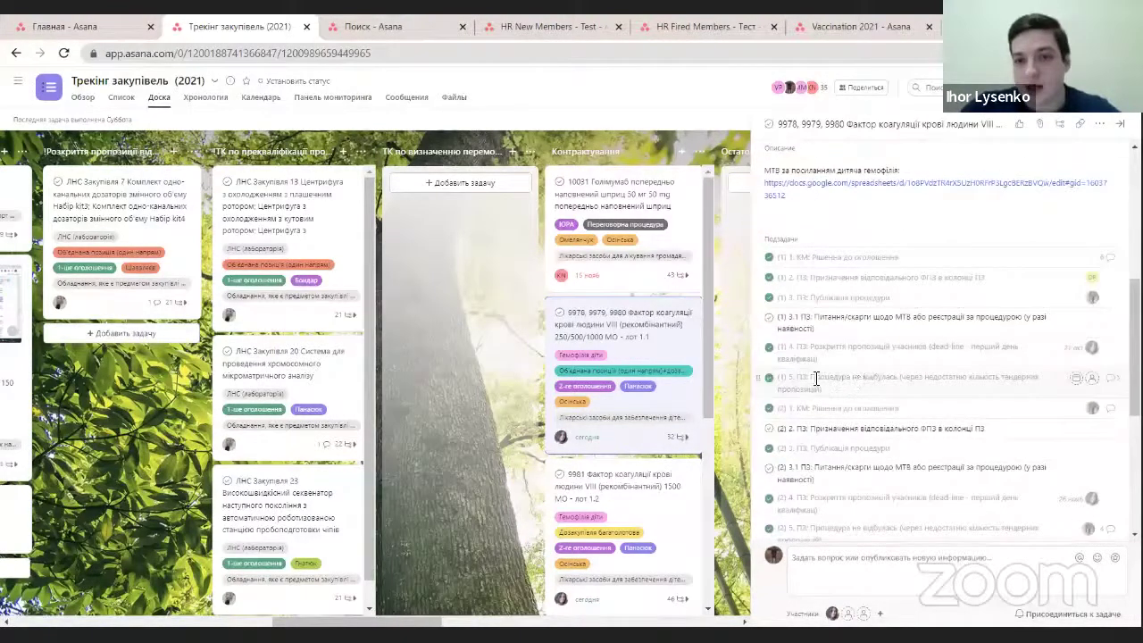
scroll(890, 380, down, 1)
scroll(893, 380, down, 2)
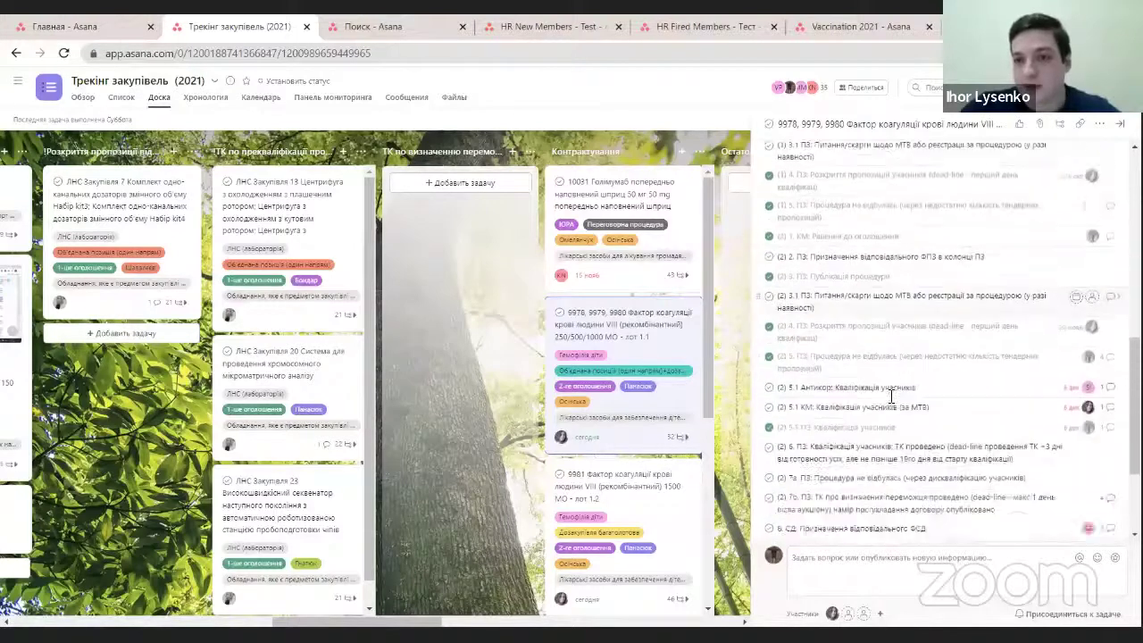
- Inspect the comments and attachments of the subtask "(1) 1. КМ: Рішення до оголошення" and return to its parent task
scroll(978, 388, up, 2)
click(1112, 189)
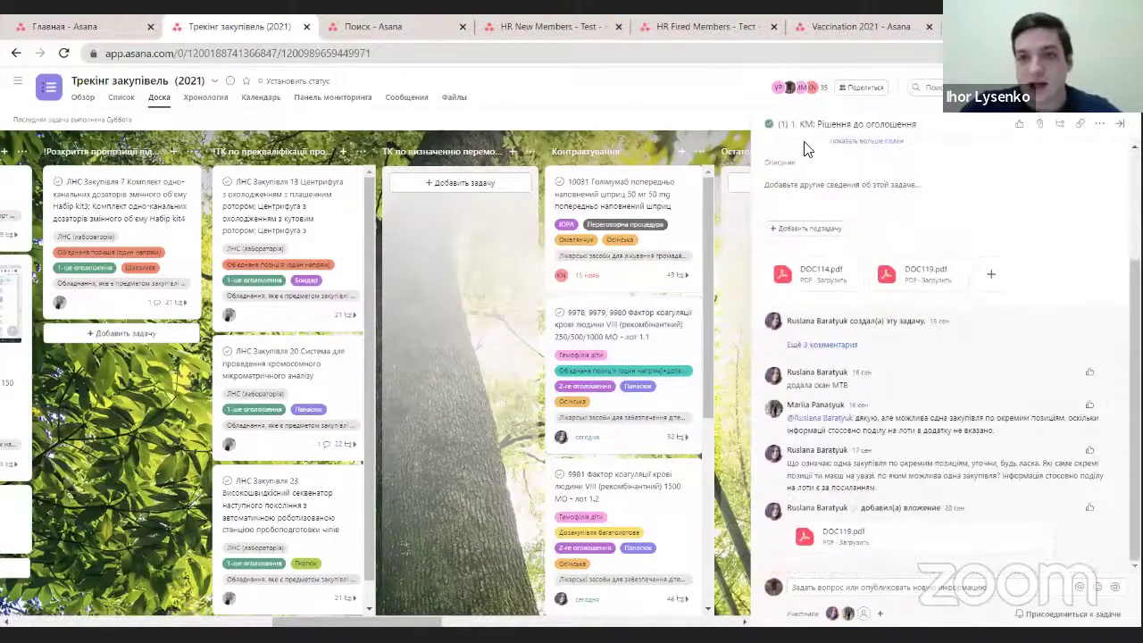
scroll(822, 171, up, 2)
click(832, 175)
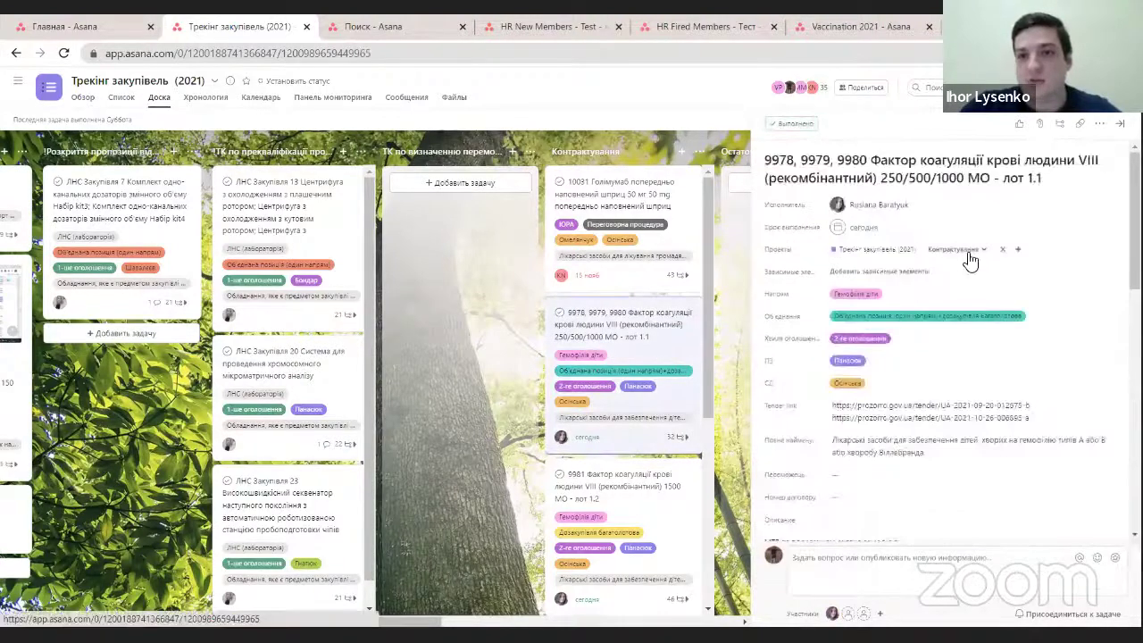
- Examine the second-round subtasks of the coagulation factor task, through "9. Антикор: Перевірка переможця" and the activity history
scroll(987, 266, down, 10)
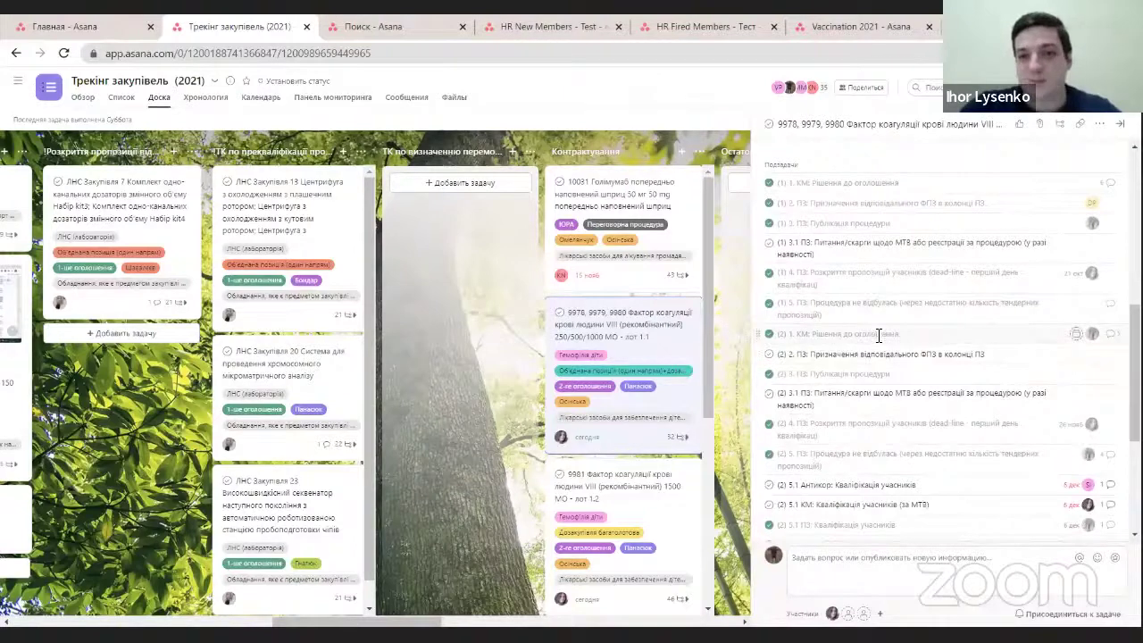
scroll(893, 348, down, 3)
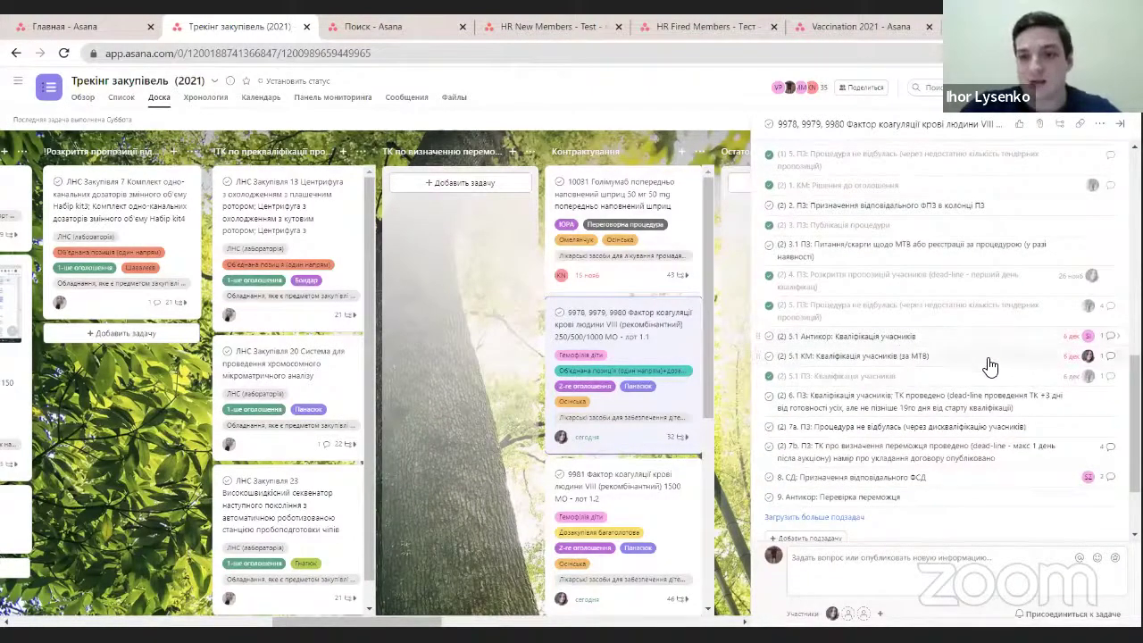
mouse_move(1088, 378)
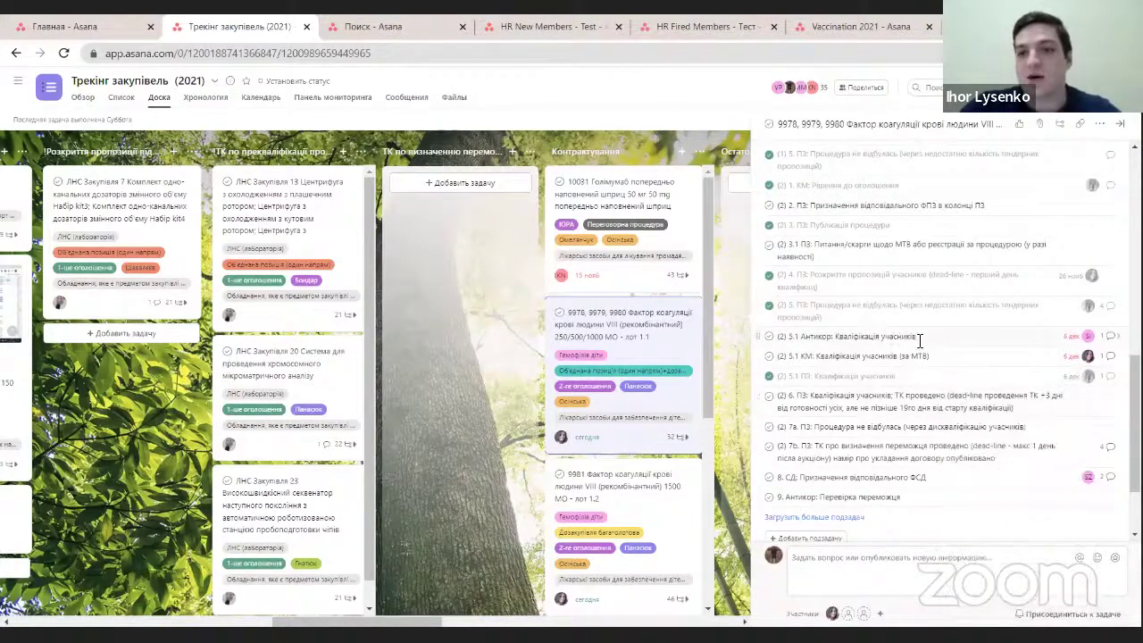
scroll(920, 339, down, 3)
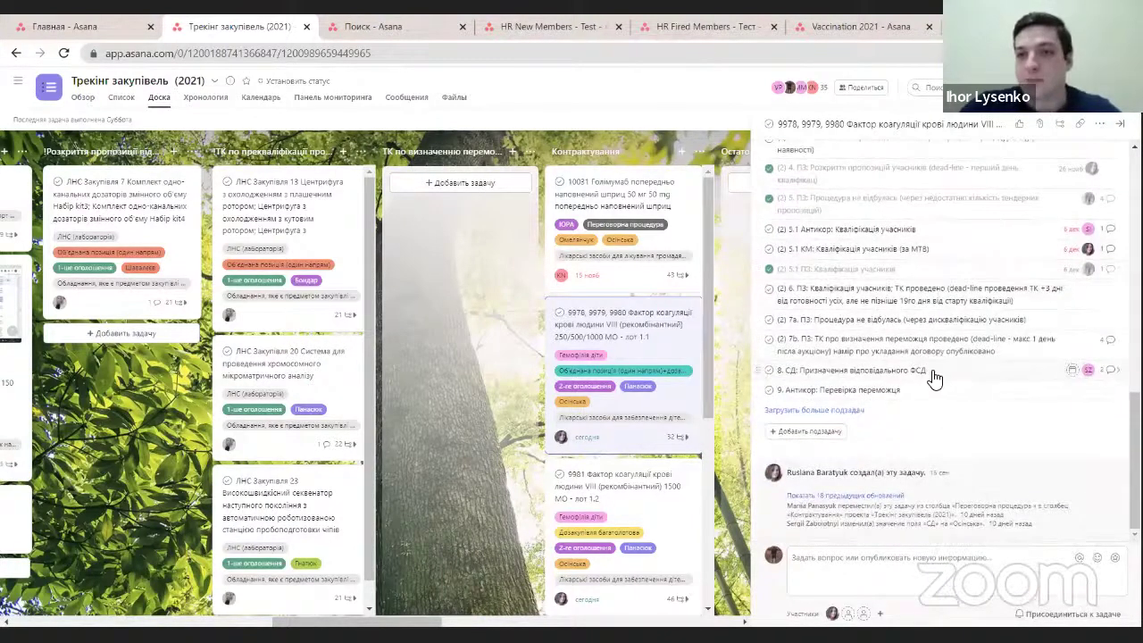
- Review the coagulation factor task's custom fields, tender links and description, and close its details
scroll(923, 349, up, 5)
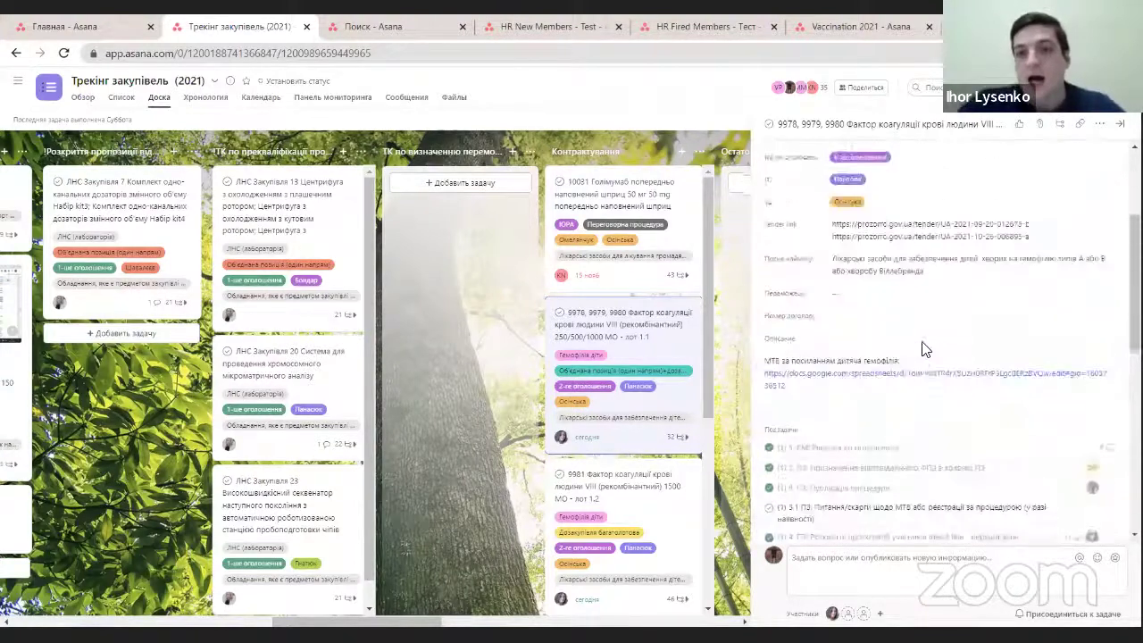
scroll(925, 349, up, 3)
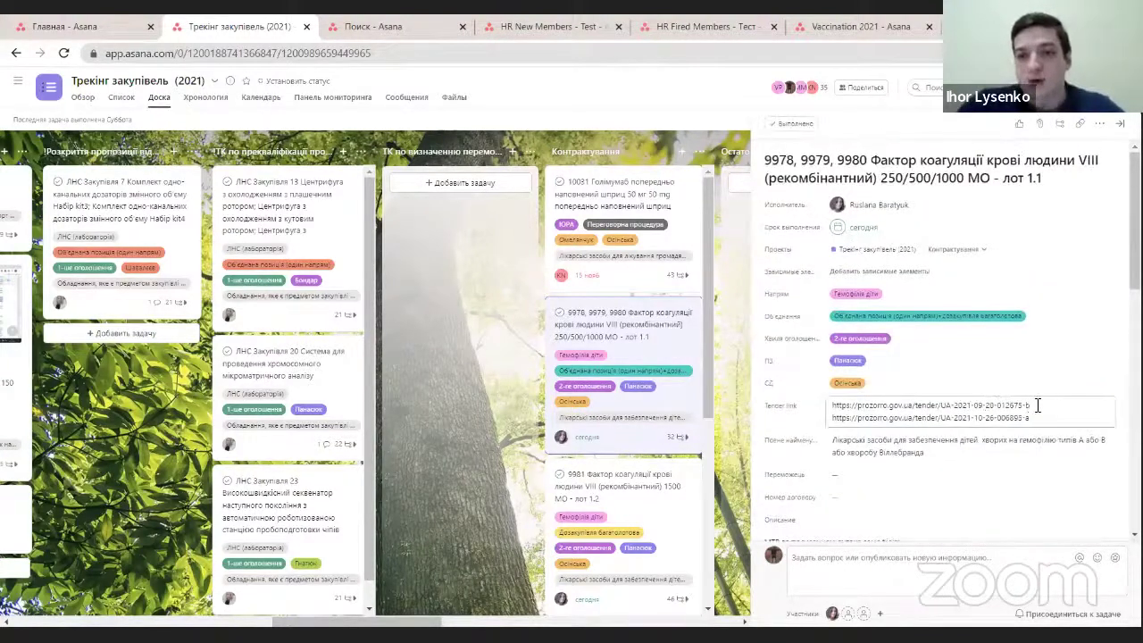
scroll(1034, 402, down, 2)
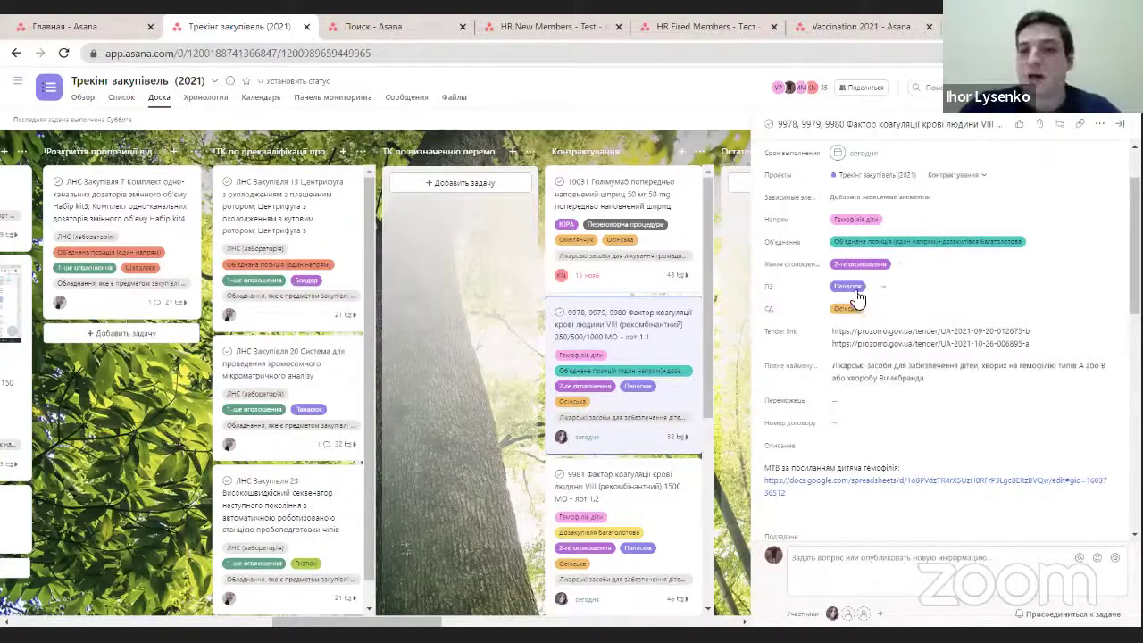
scroll(929, 299, down, 1)
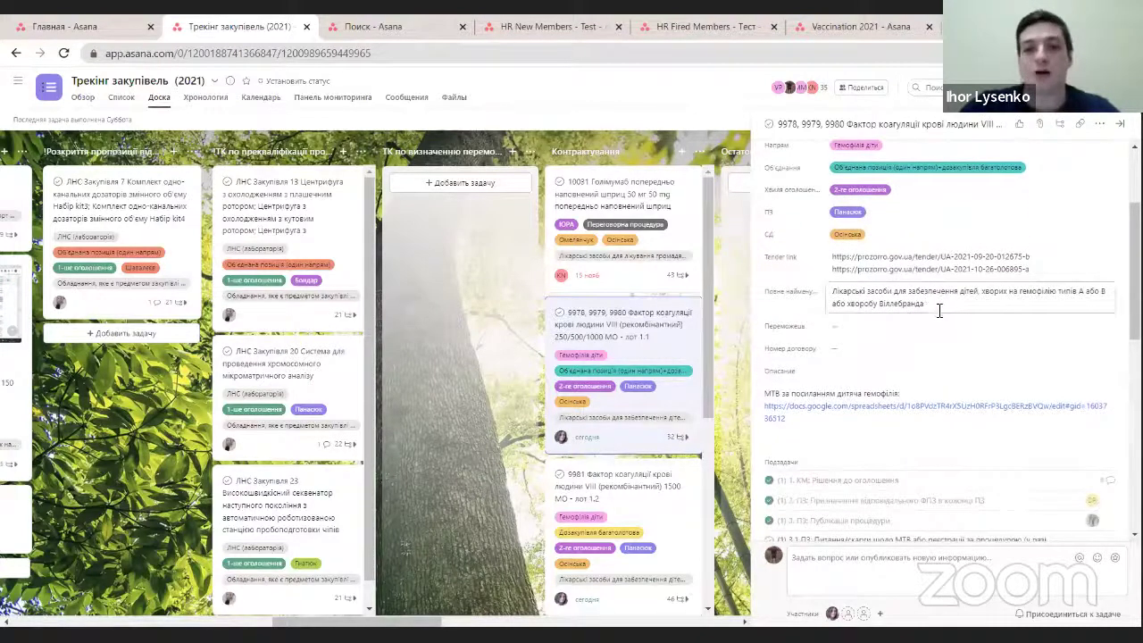
scroll(941, 310, down, 2)
click(1118, 126)
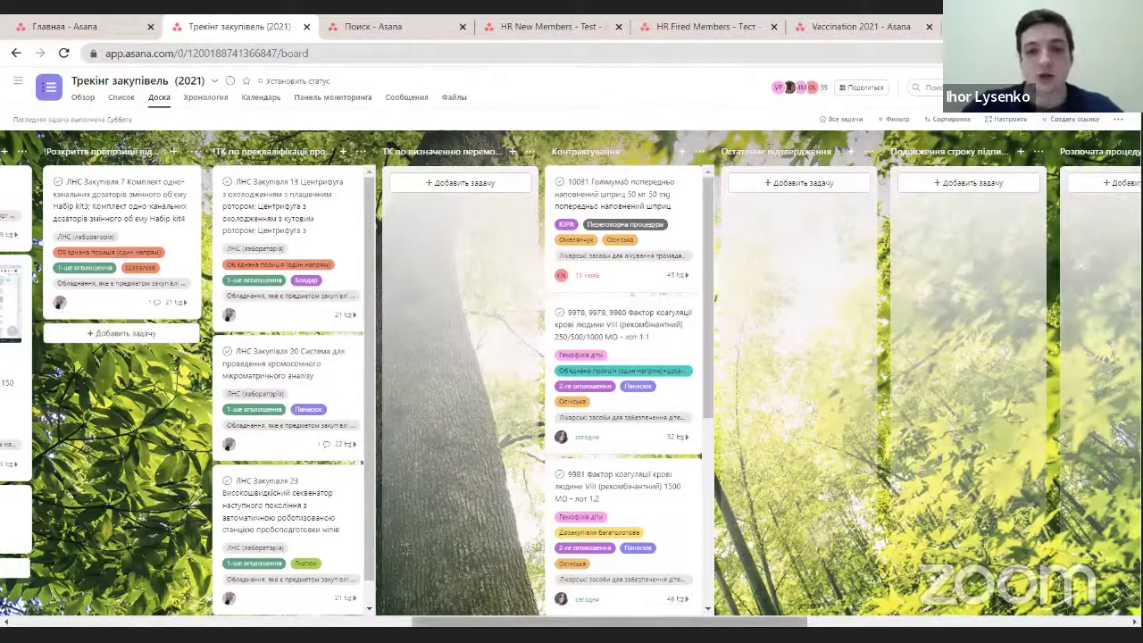
- Look through the procurement board's stage columns from "Do not touch" past "Контрактування", and return to the first column
scroll(572, 375, left, 15)
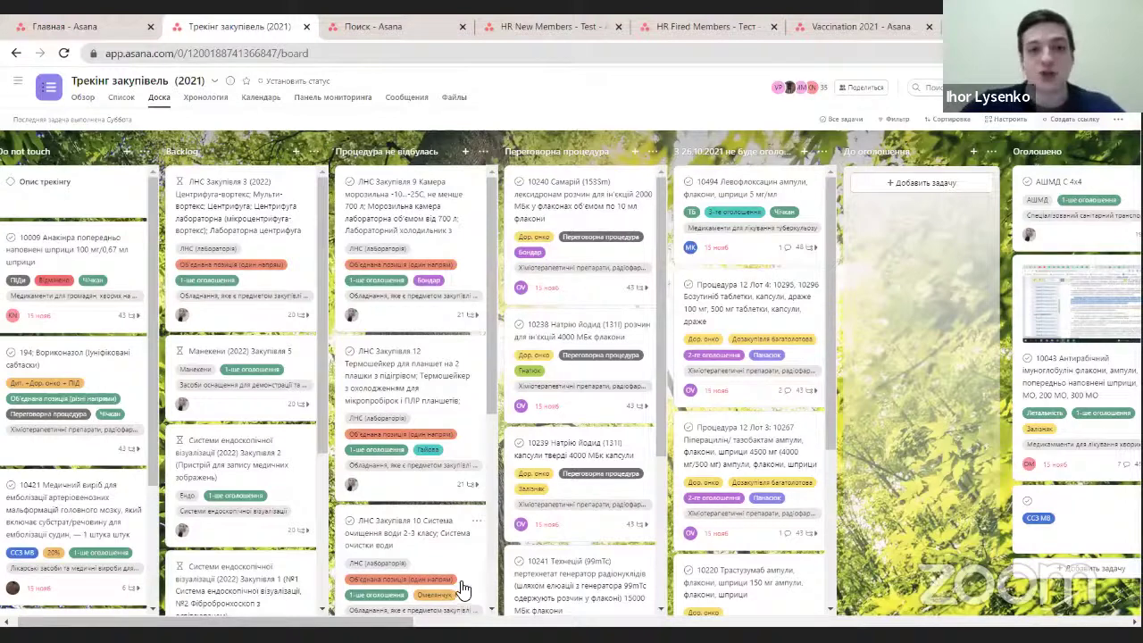
scroll(441, 616, left, 1)
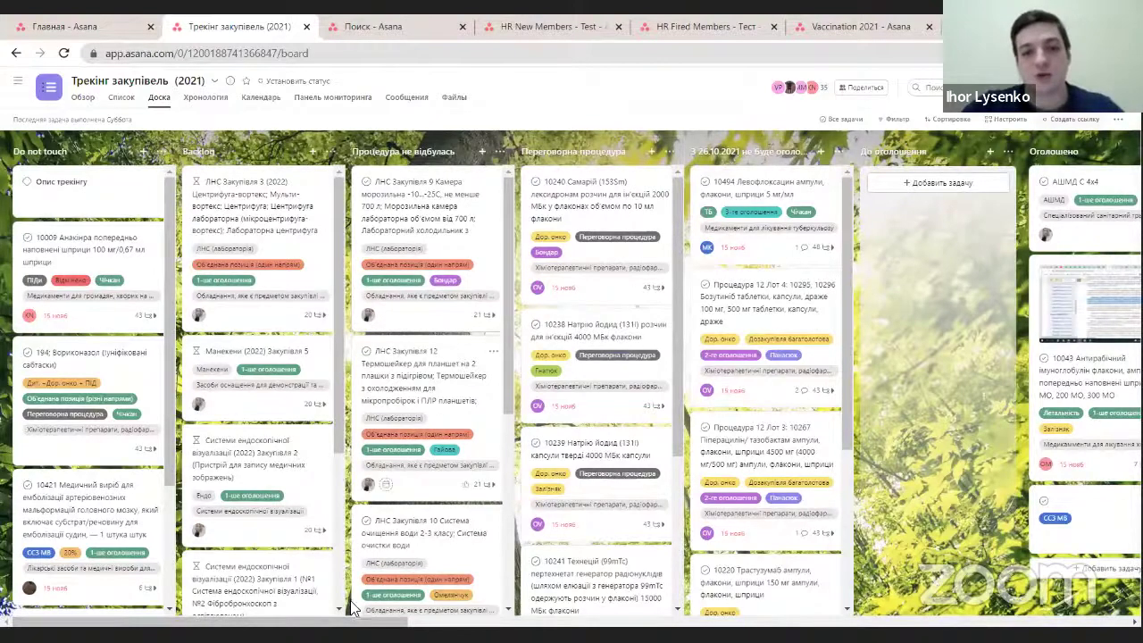
scroll(441, 616, right, 3)
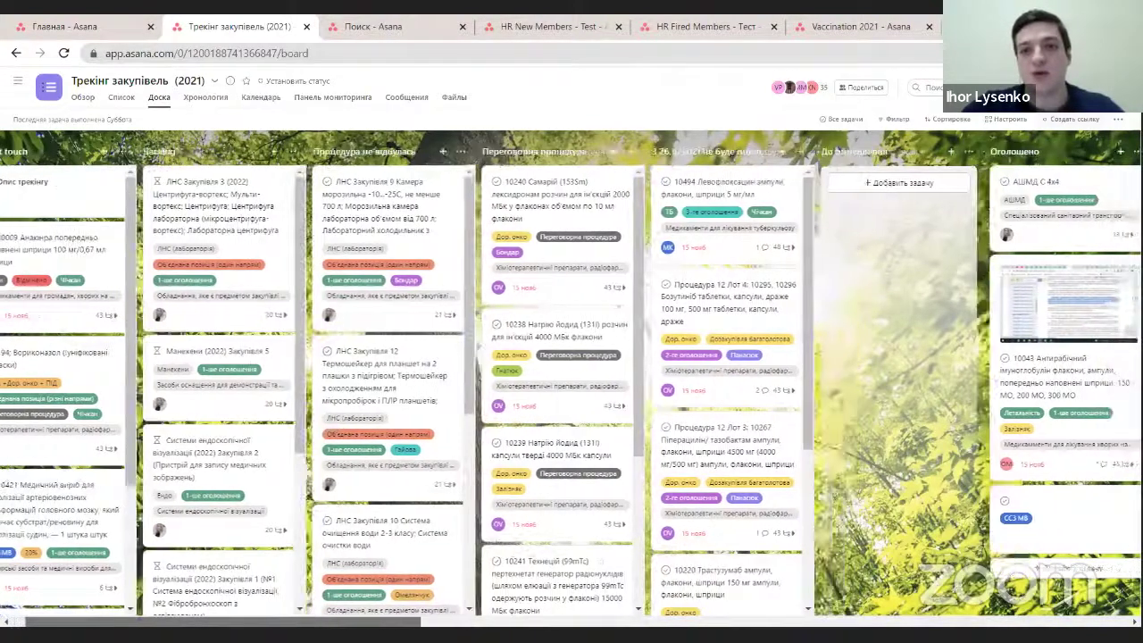
scroll(625, 263, right, 3)
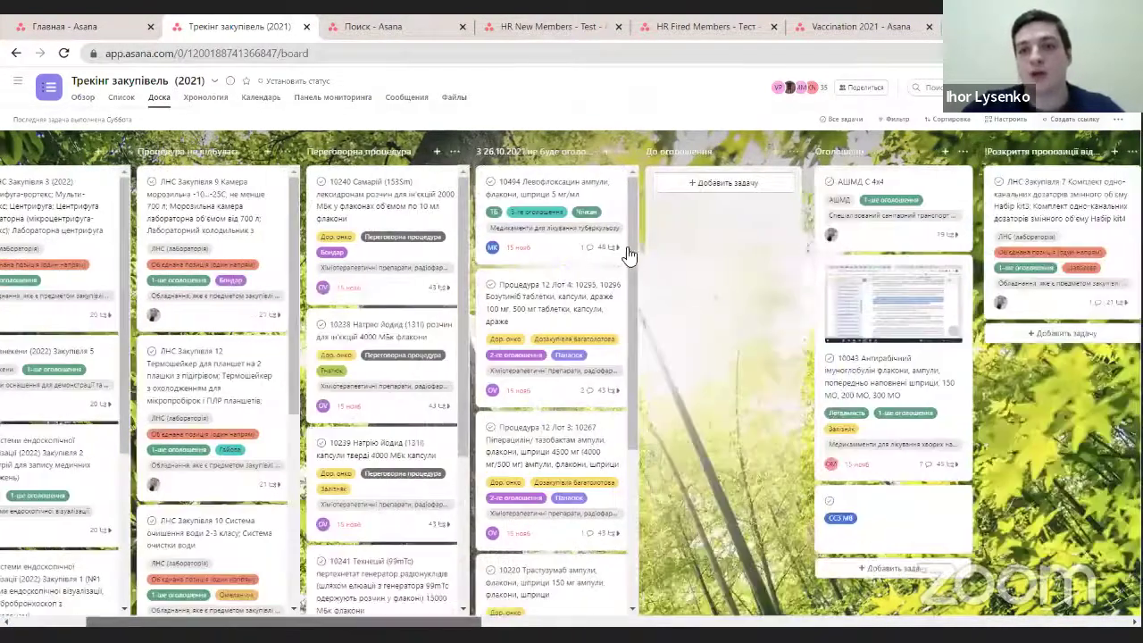
scroll(607, 528, right, 6)
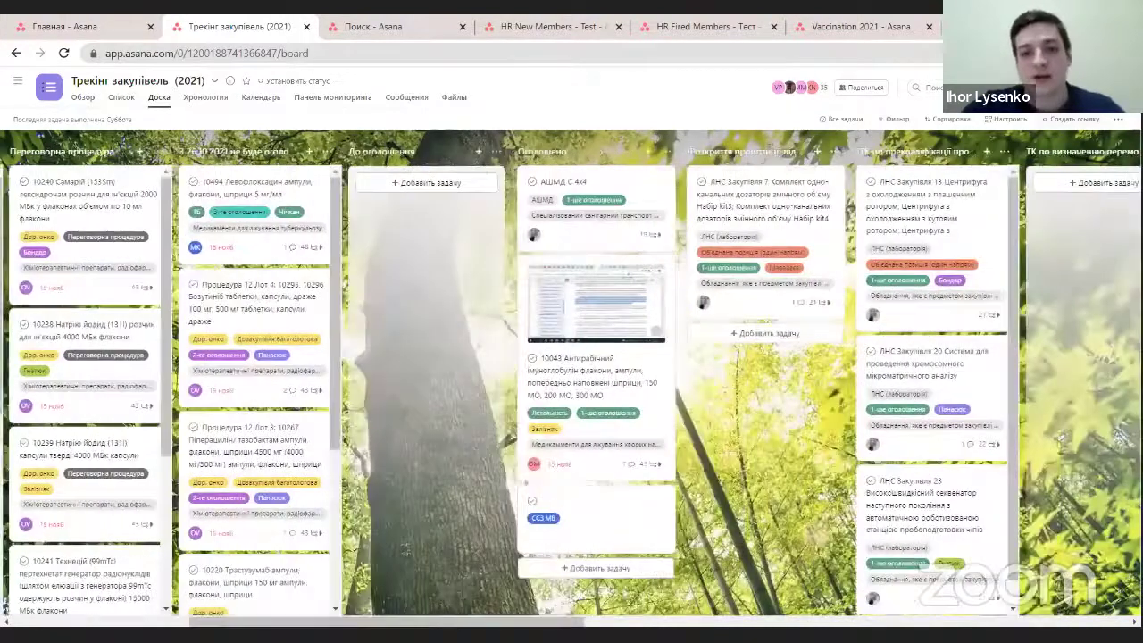
scroll(438, 589, right, 2)
scroll(565, 620, right, 3)
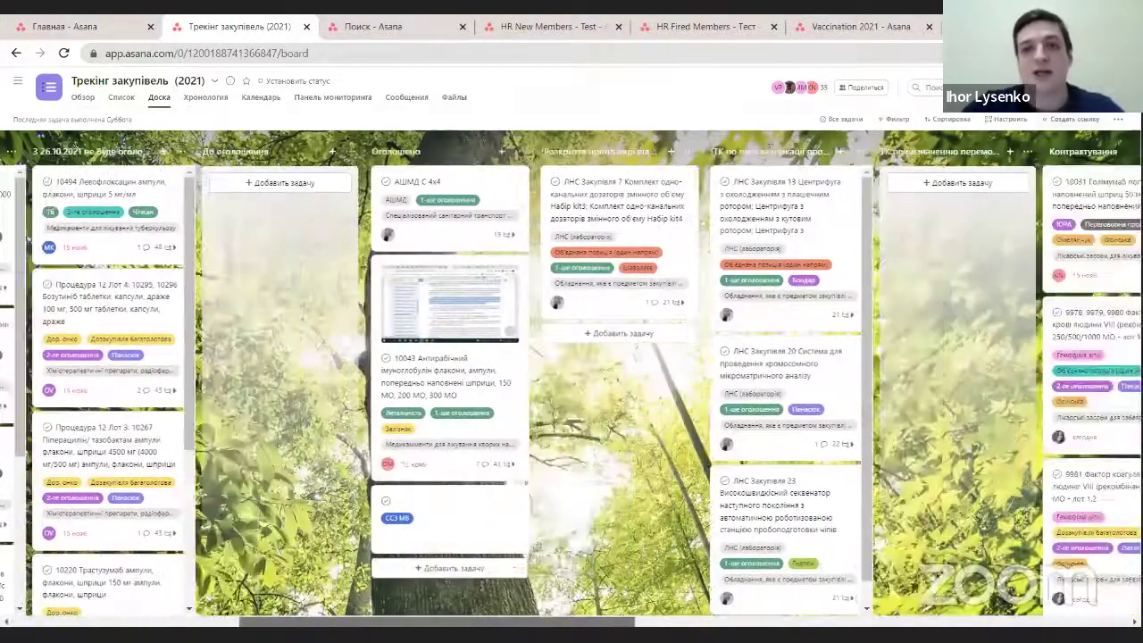
scroll(625, 620, right, 2)
scroll(844, 621, right, 10)
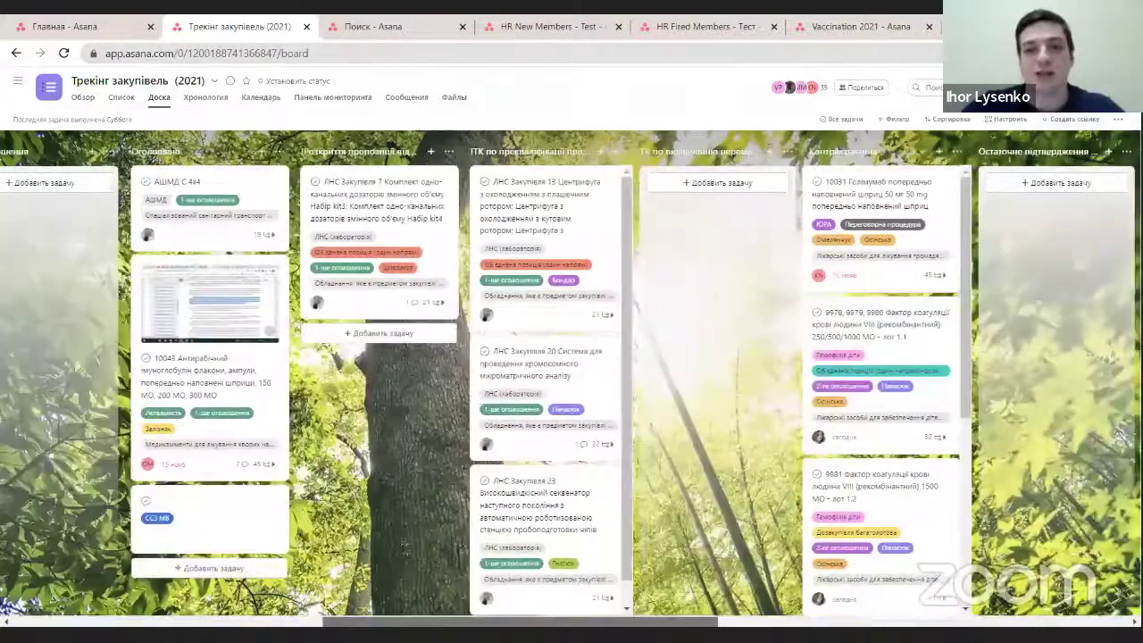
scroll(844, 620, right, 10)
drag(929, 621, 281, 618)
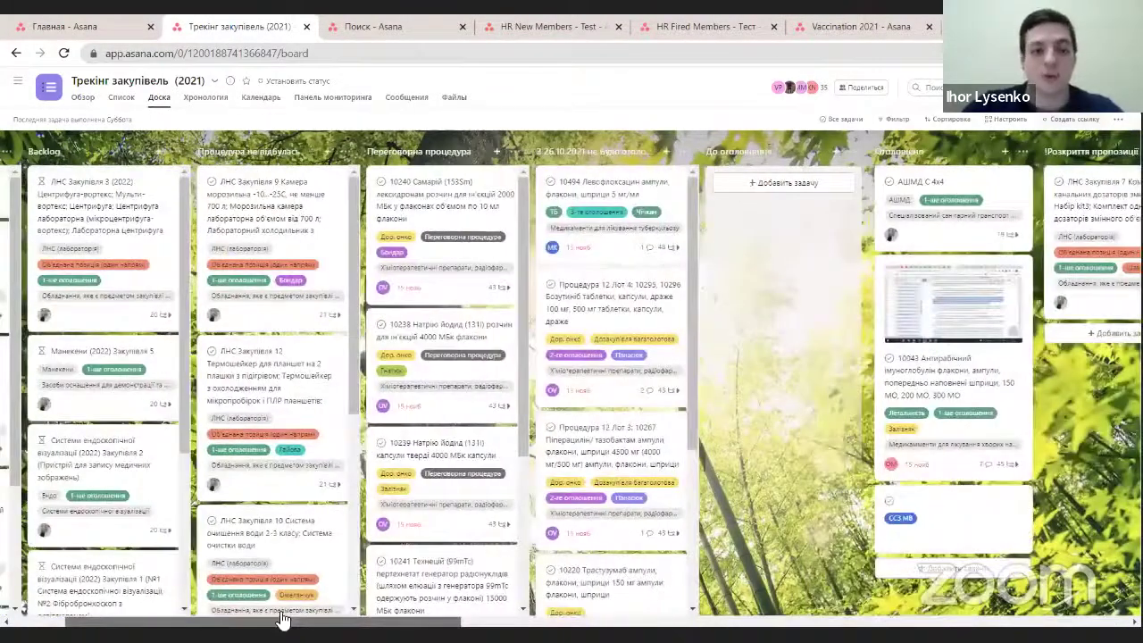
scroll(281, 618, left, 3)
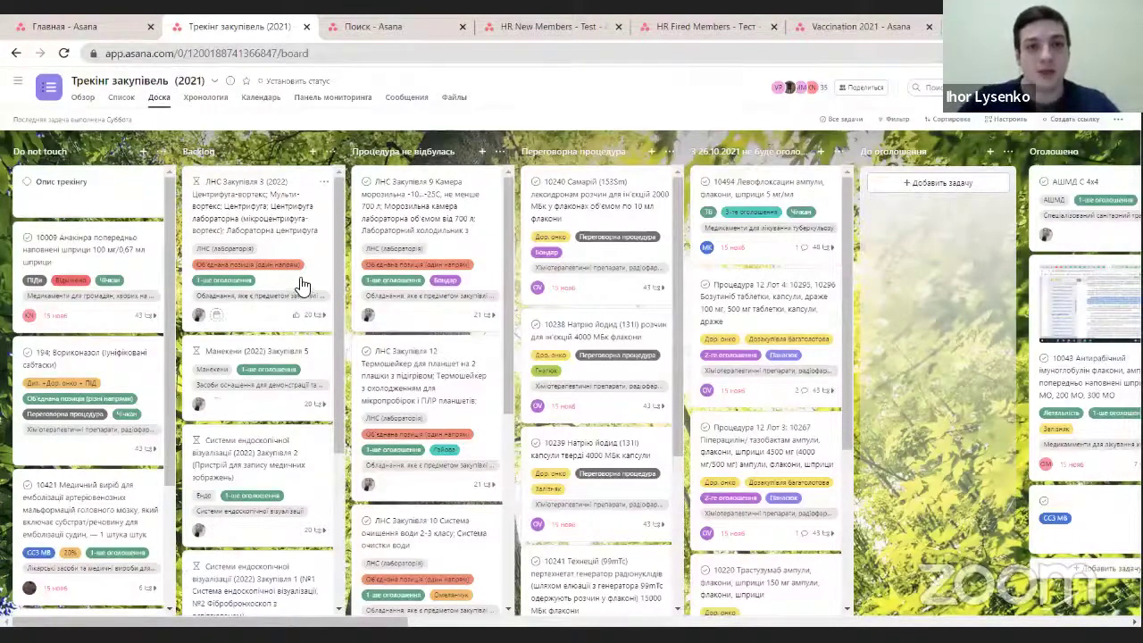
- Show the Test task in the HR New Members project, review its onboarding subtasks, and highlight the "test name" line in its description
click(510, 37)
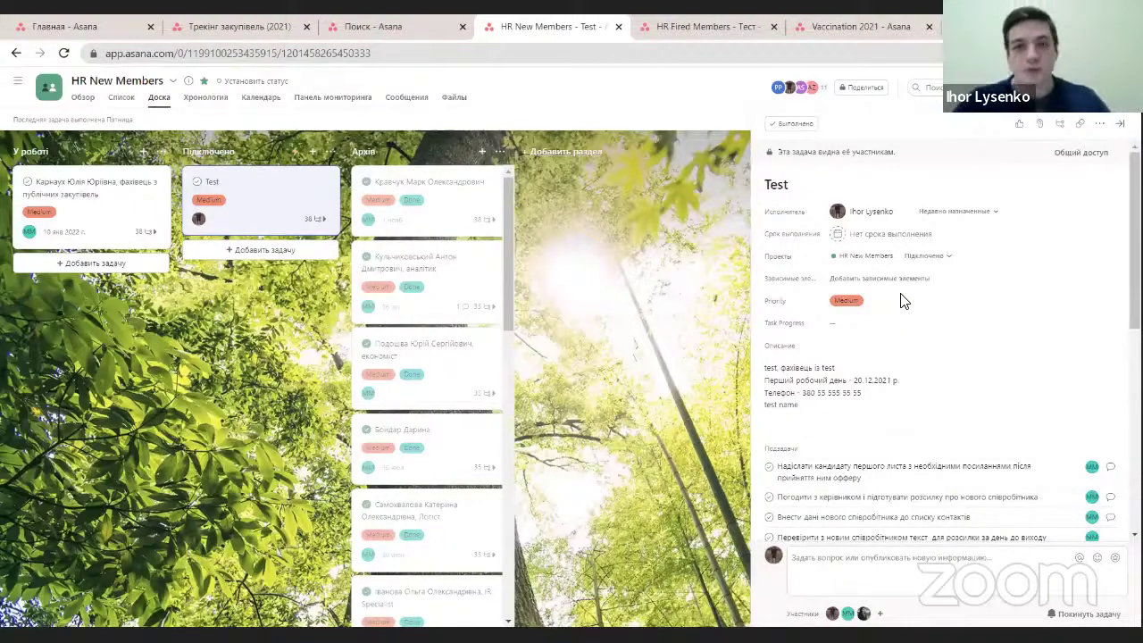
scroll(909, 311, down, 2)
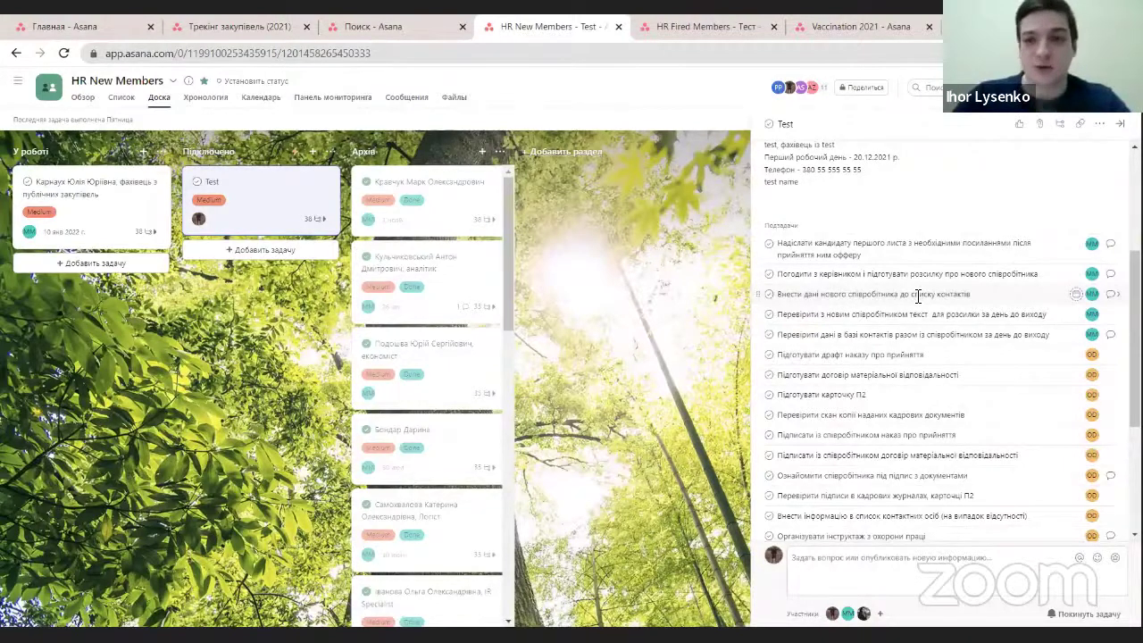
scroll(912, 295, up, 5)
click(836, 406)
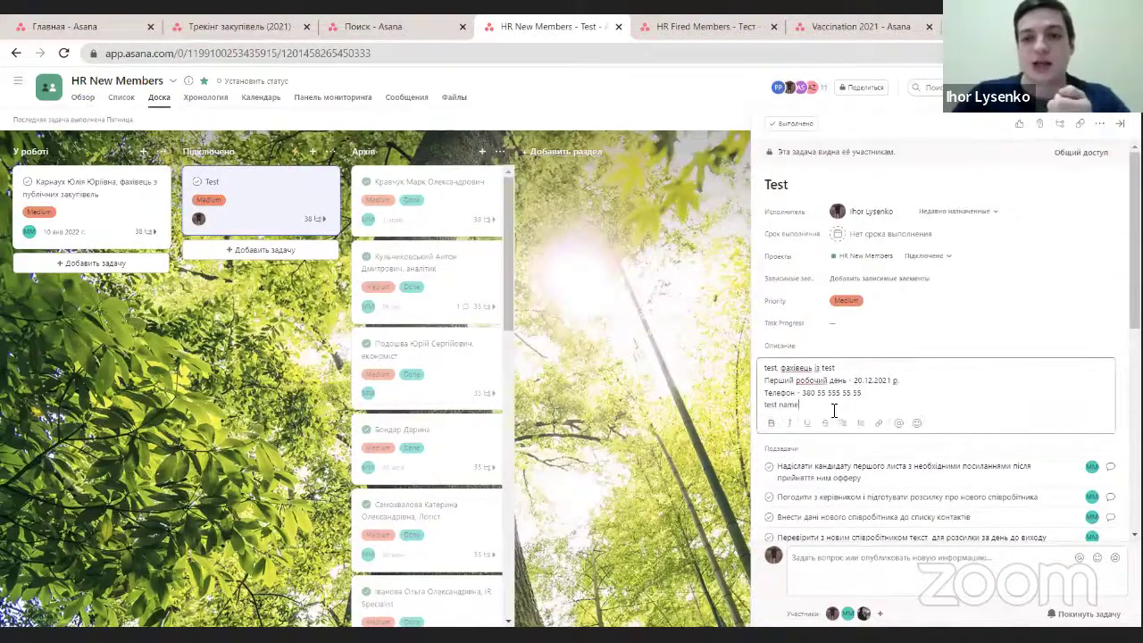
triple_click(783, 407)
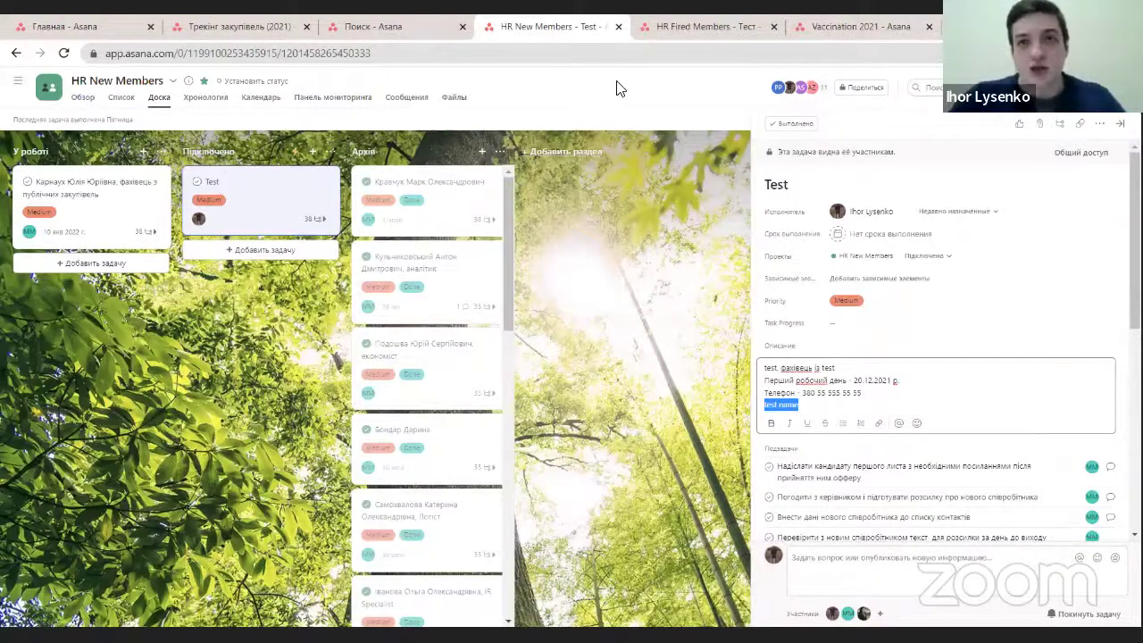
- Show the "Тест" task in the HR Fired Members project and review its description and offboarding subtasks
click(696, 26)
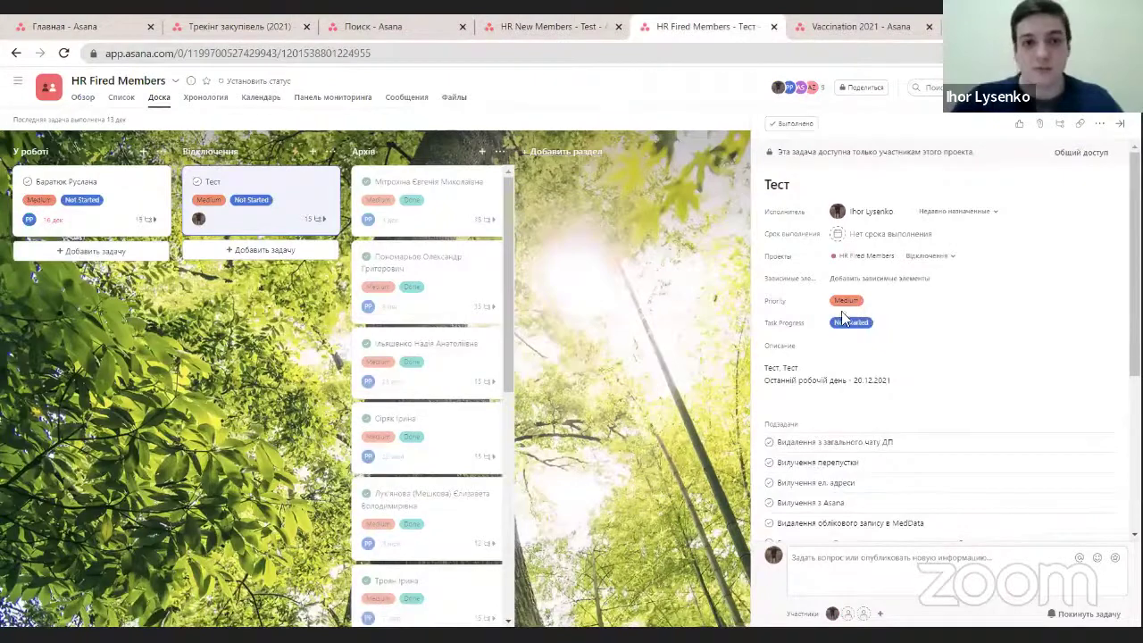
scroll(938, 321, down, 3)
scroll(952, 382, up, 3)
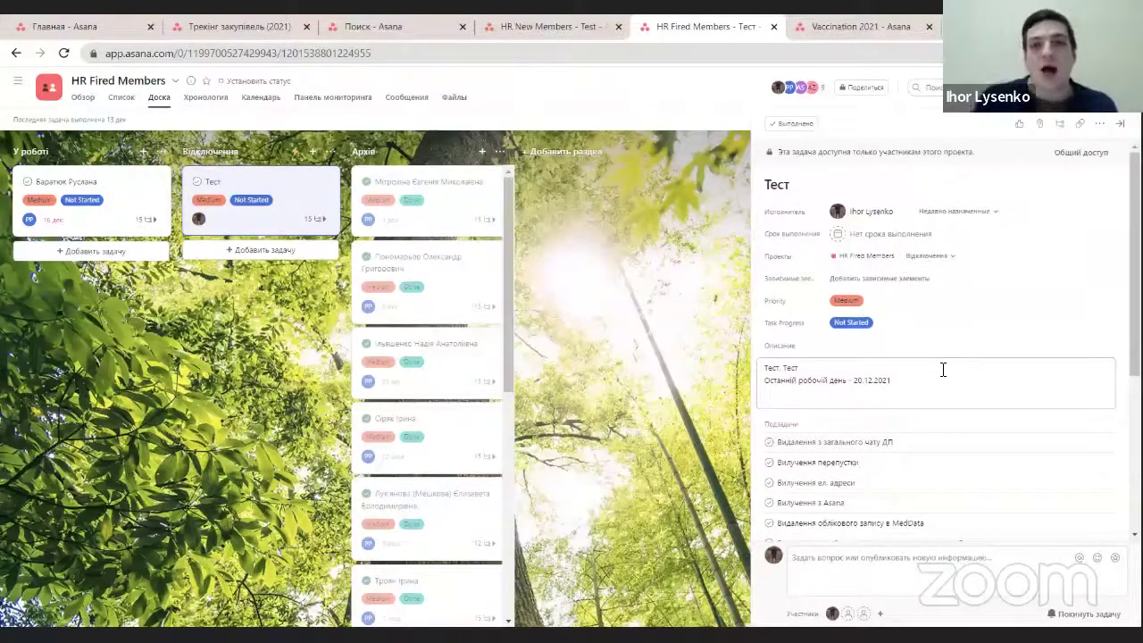
- On the Vaccination 2021 timeline, inspect the pink task about daily automatic export, including its description and attachment, and close its details
click(875, 32)
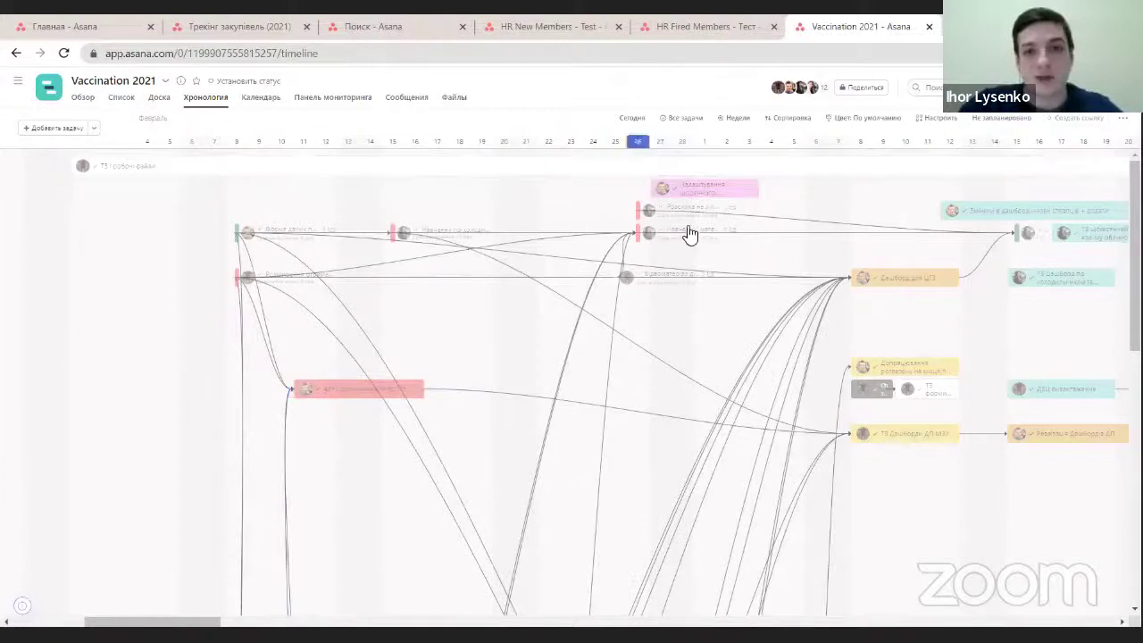
click(715, 192)
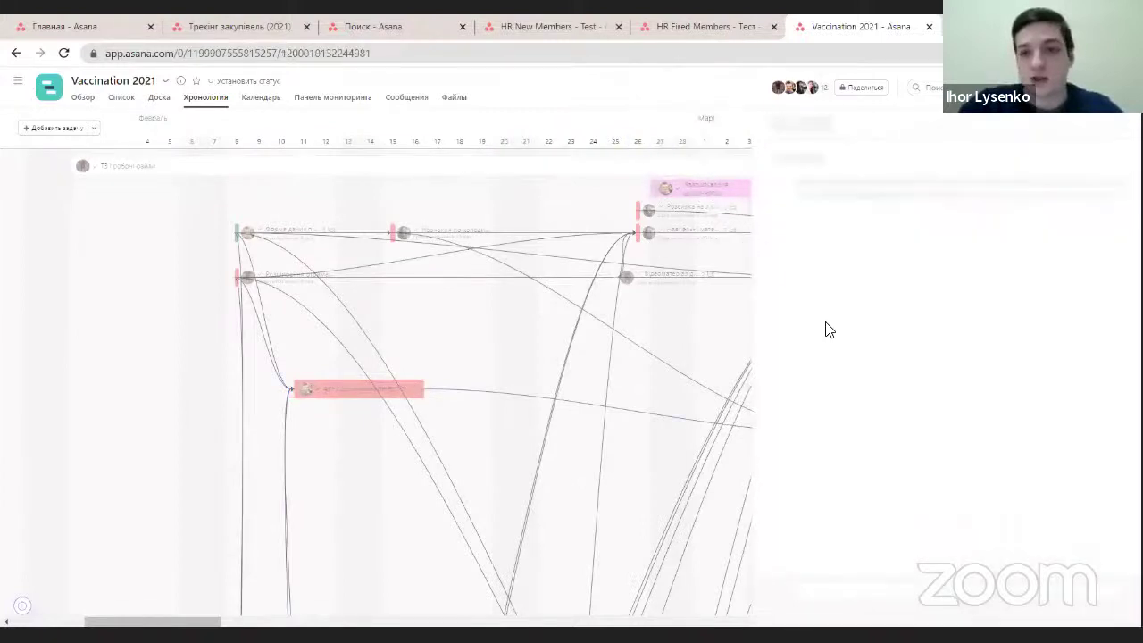
scroll(860, 365, down, 3)
scroll(867, 326, down, 2)
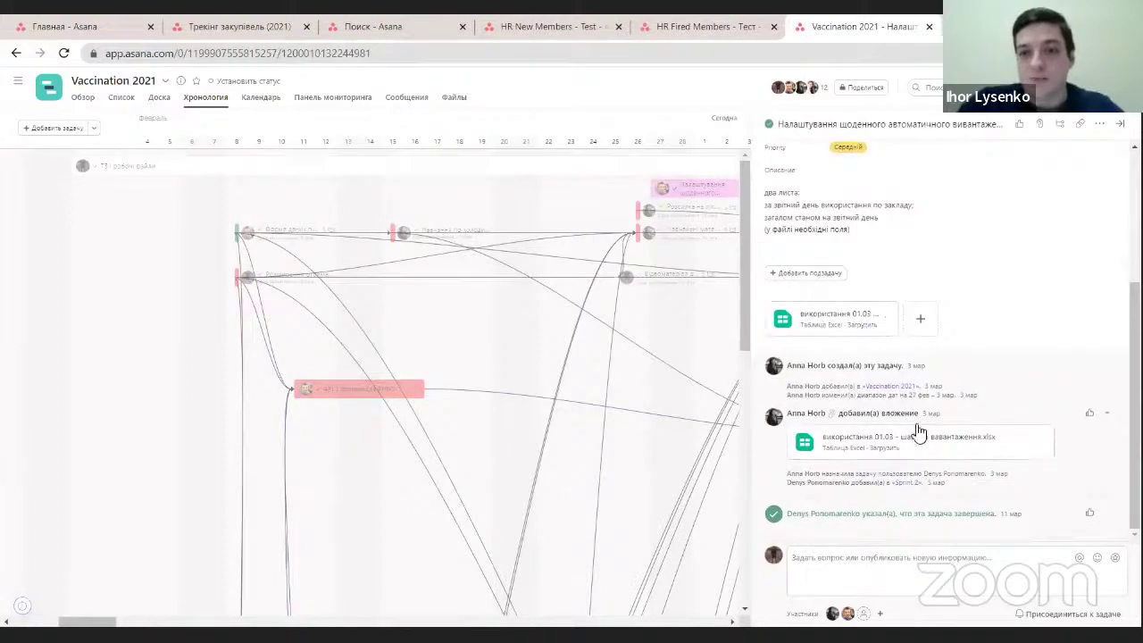
click(1122, 125)
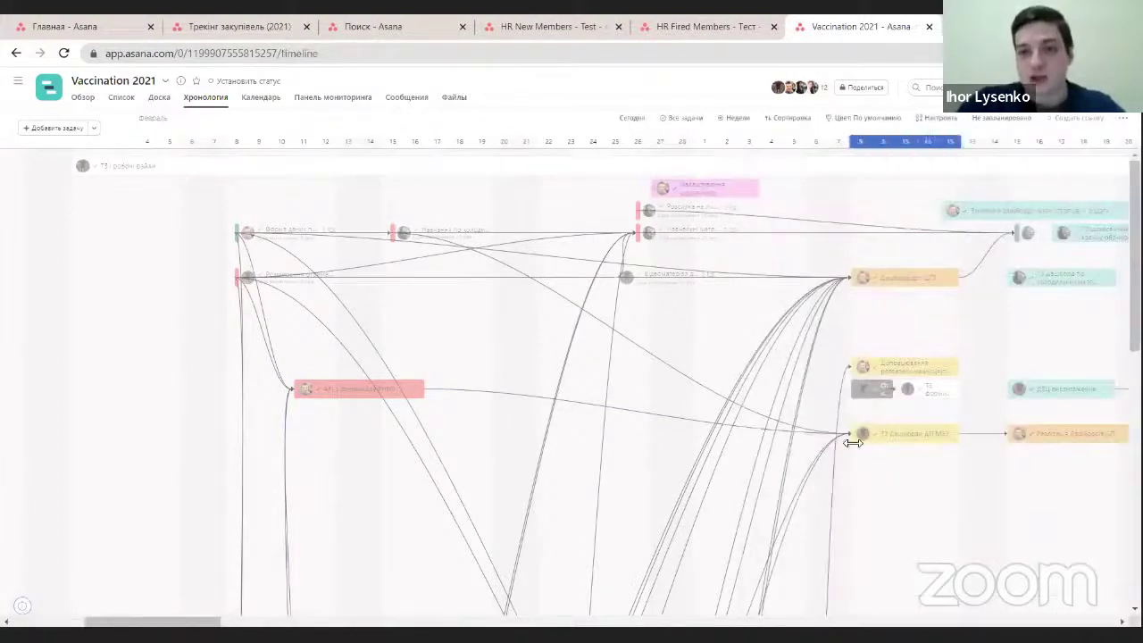
- Examine the whole Vaccination 2021 timeline at overview scale, following the task bars and dependency lines from the earliest tasks to the later stages
mouse_move(178, 620)
mouse_down()
mouse_move(254, 621)
mouse_move(199, 615)
mouse_up()
scroll(298, 398, left, 5)
key(ctrl+minus)
key(ctrl+minus)
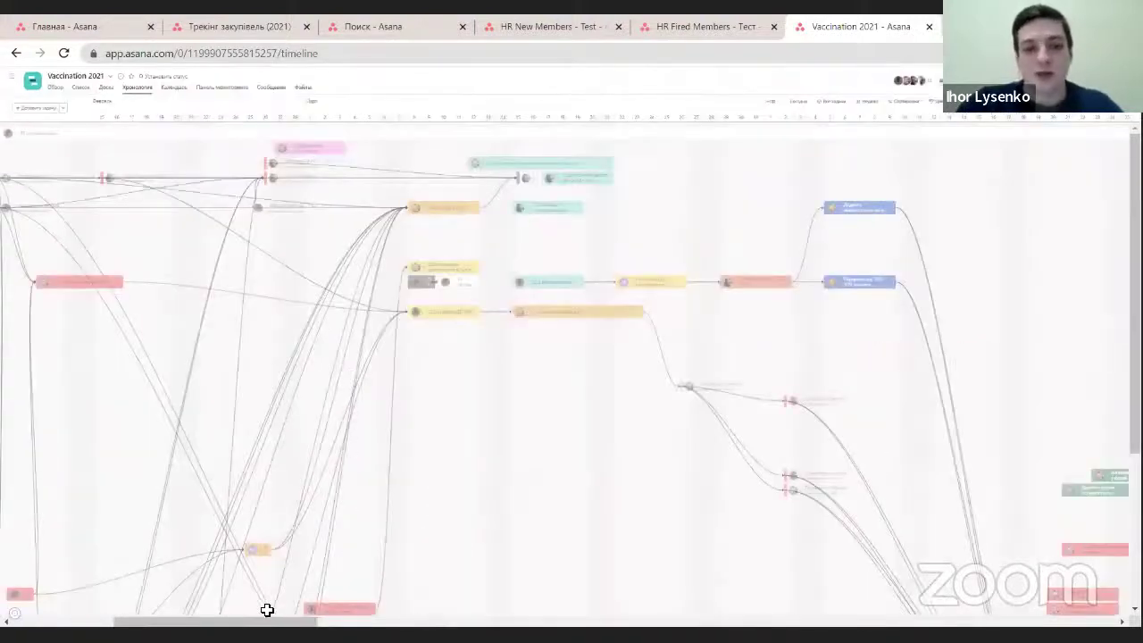
drag(268, 620, 210, 621)
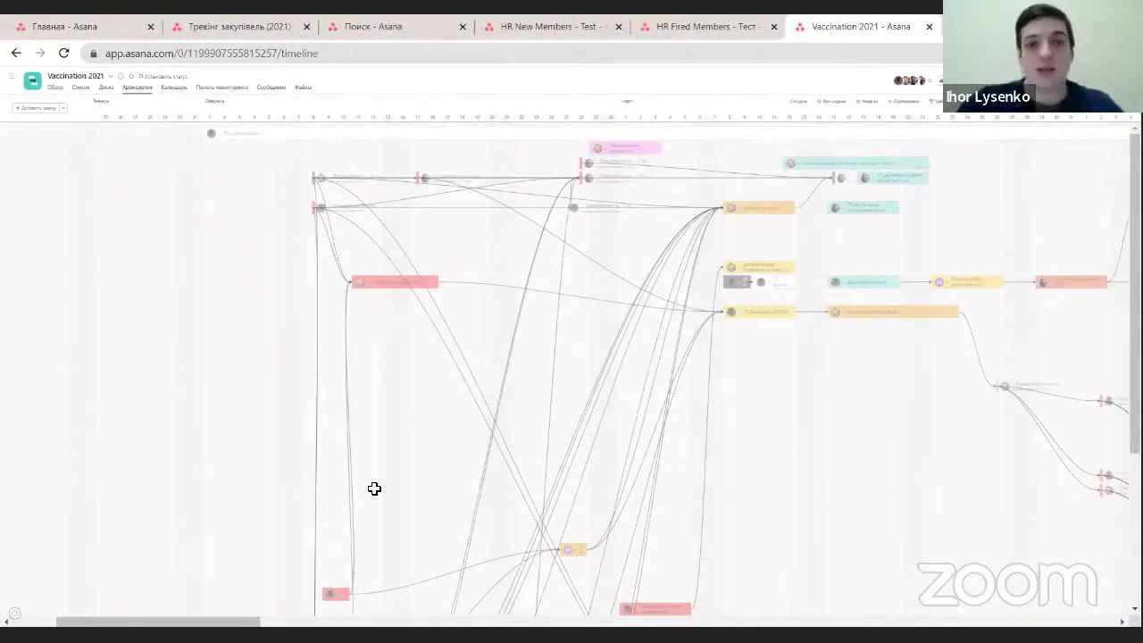
key(ctrl+minus)
key(ctrl+minus)
key(ctrl+minus)
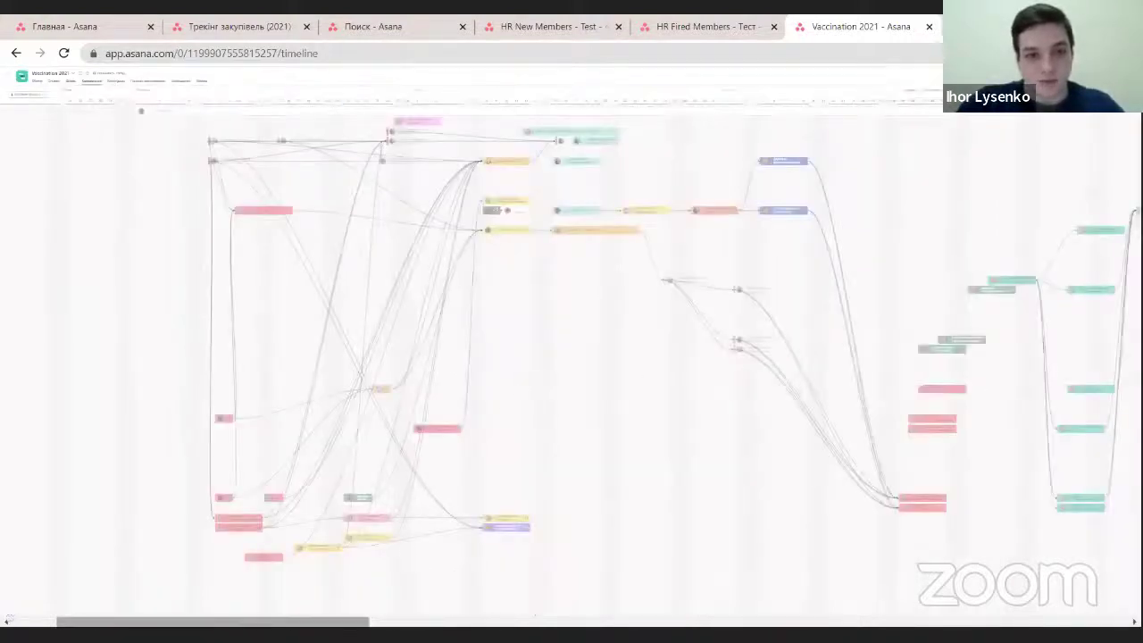
scroll(571, 357, right, 1)
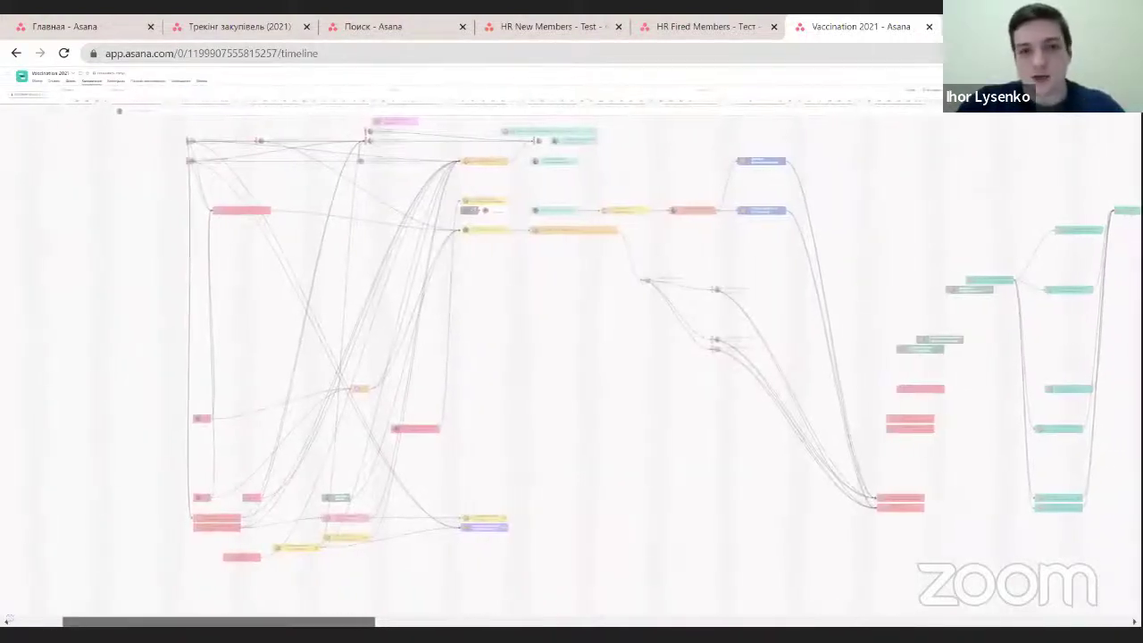
scroll(596, 363, left, 2)
drag(323, 621, 376, 622)
scroll(376, 621, right, 4)
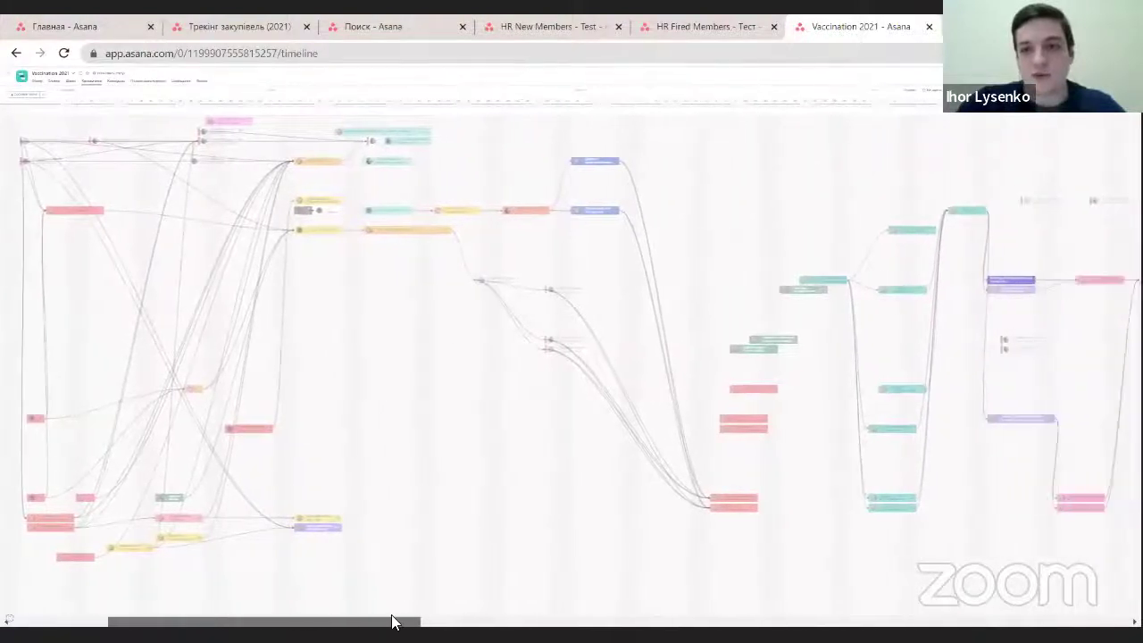
scroll(352, 620, left, 6)
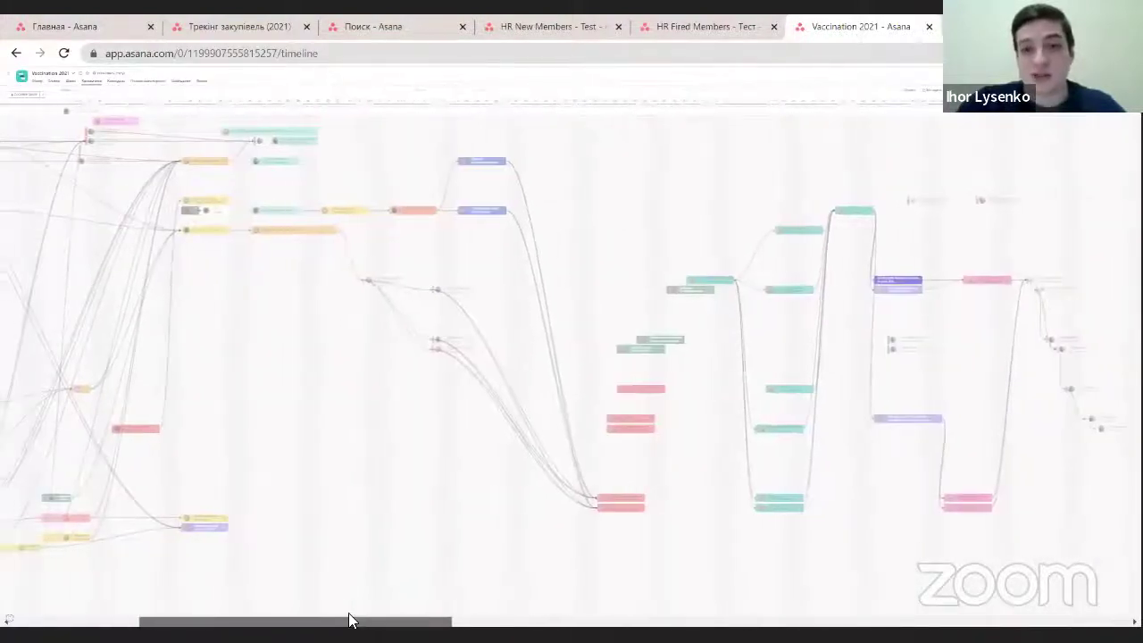
scroll(290, 621, left, 4)
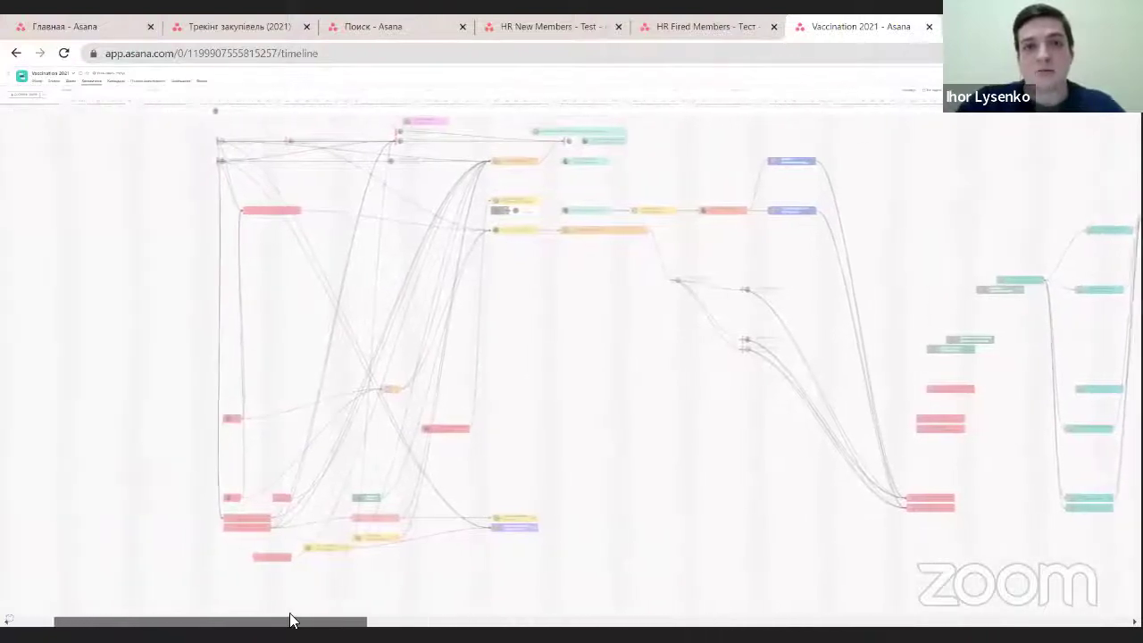
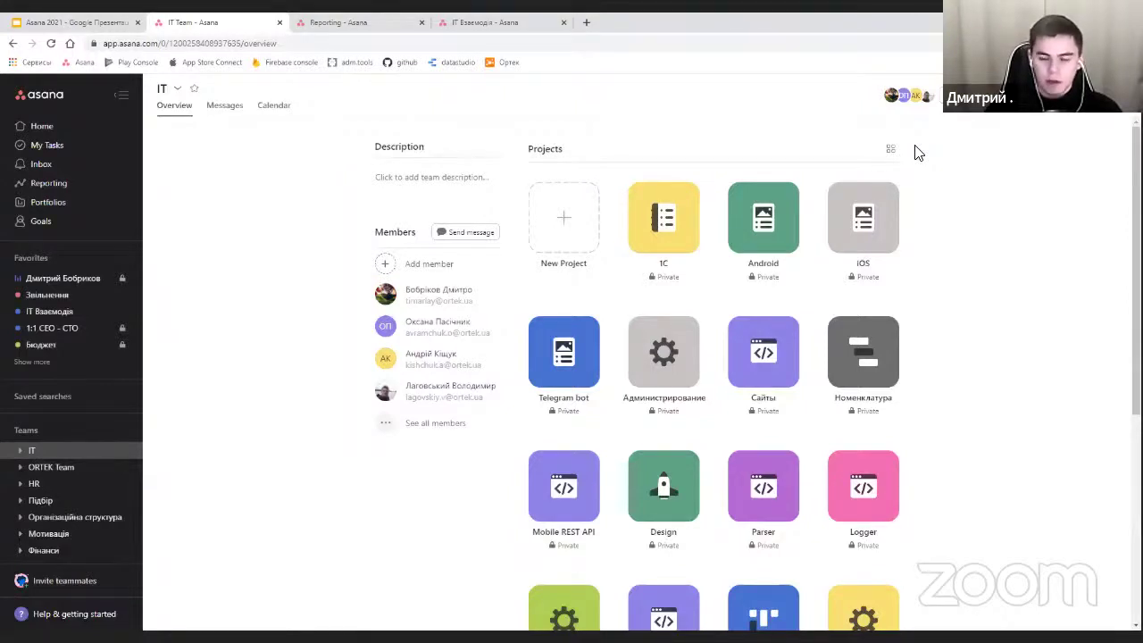
- In the IT team's Android project board, move the "Взаиморасчеты" task from "Постановка задачи" to "Очередь"
click(786, 194)
click(766, 196)
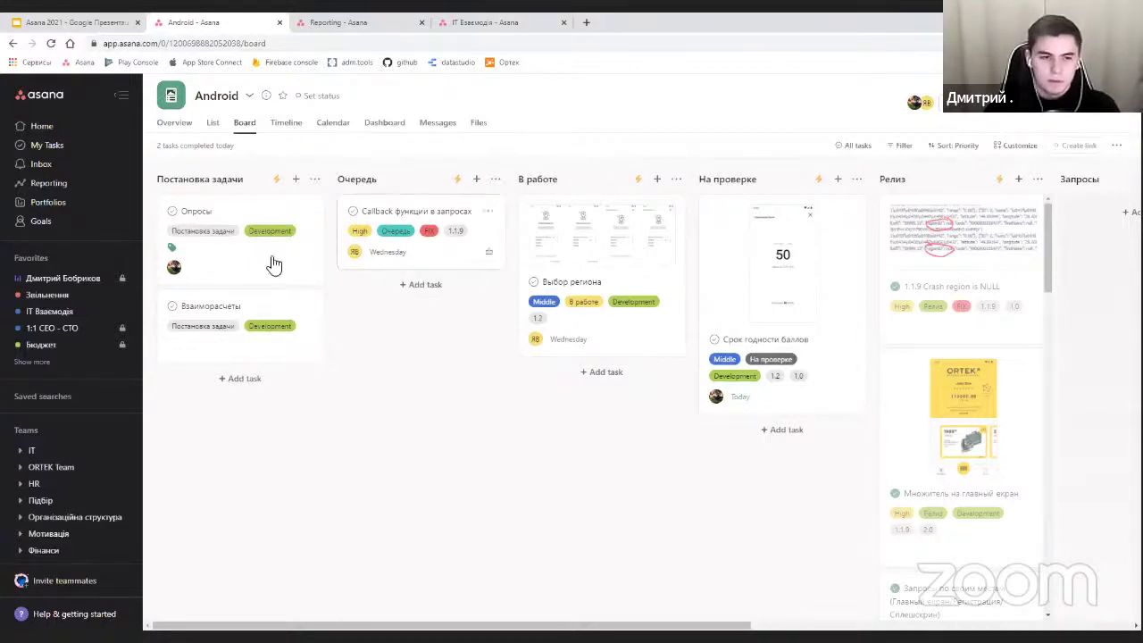
drag(248, 306, 424, 234)
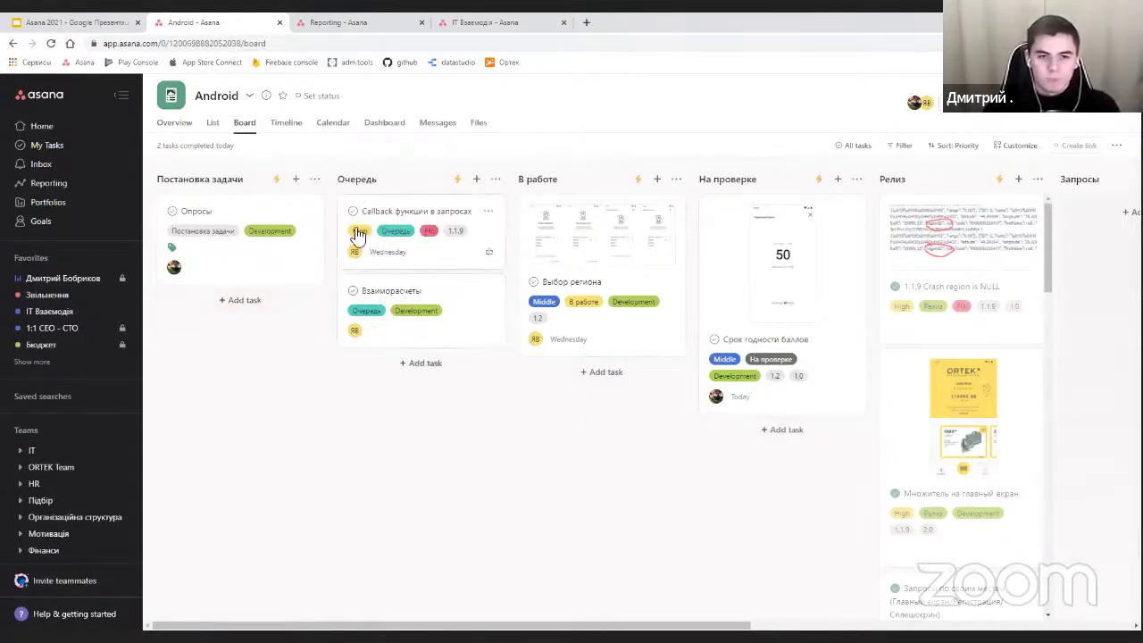
- Review the triggers and actions of the "В работе - на проверку" rule, including its due date and assignee settings, and leave it without saving
click(638, 183)
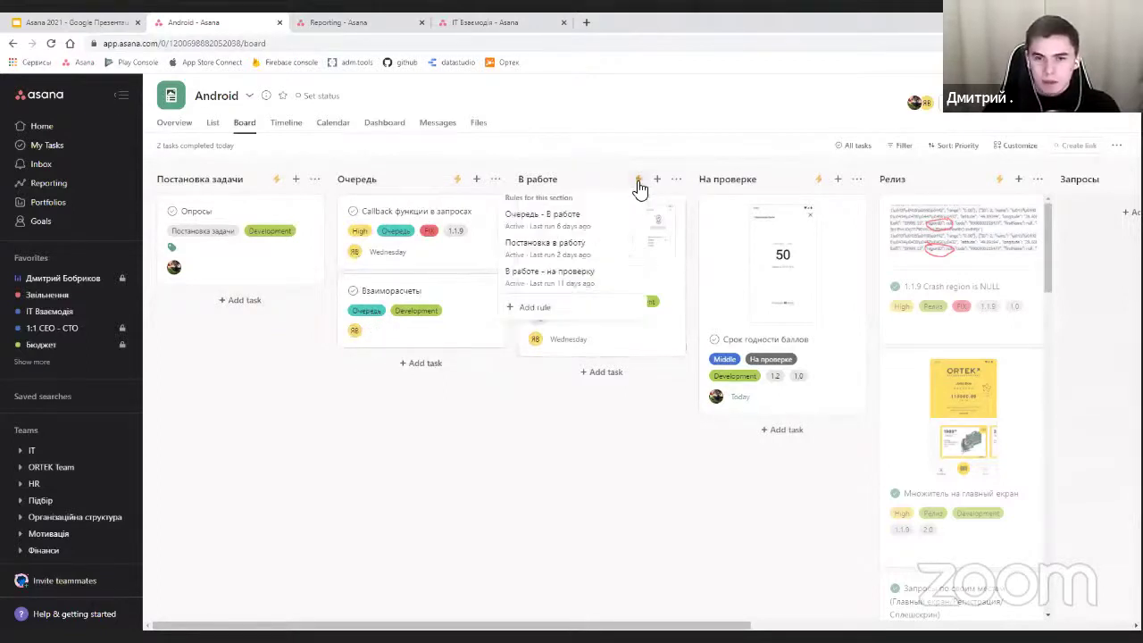
click(544, 275)
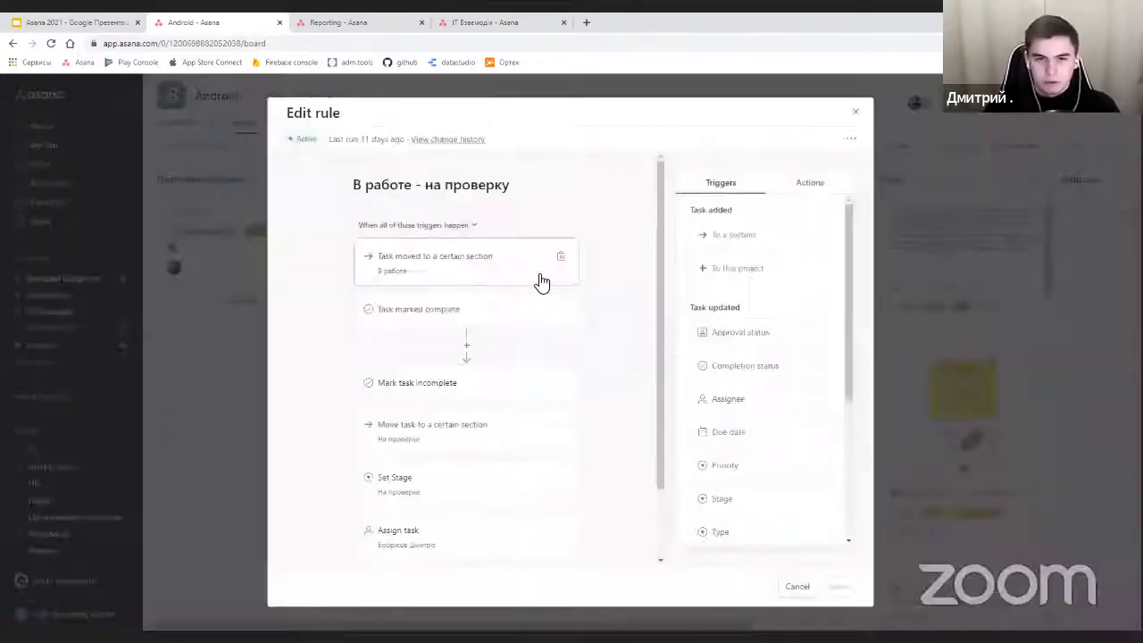
scroll(661, 340, down, 1)
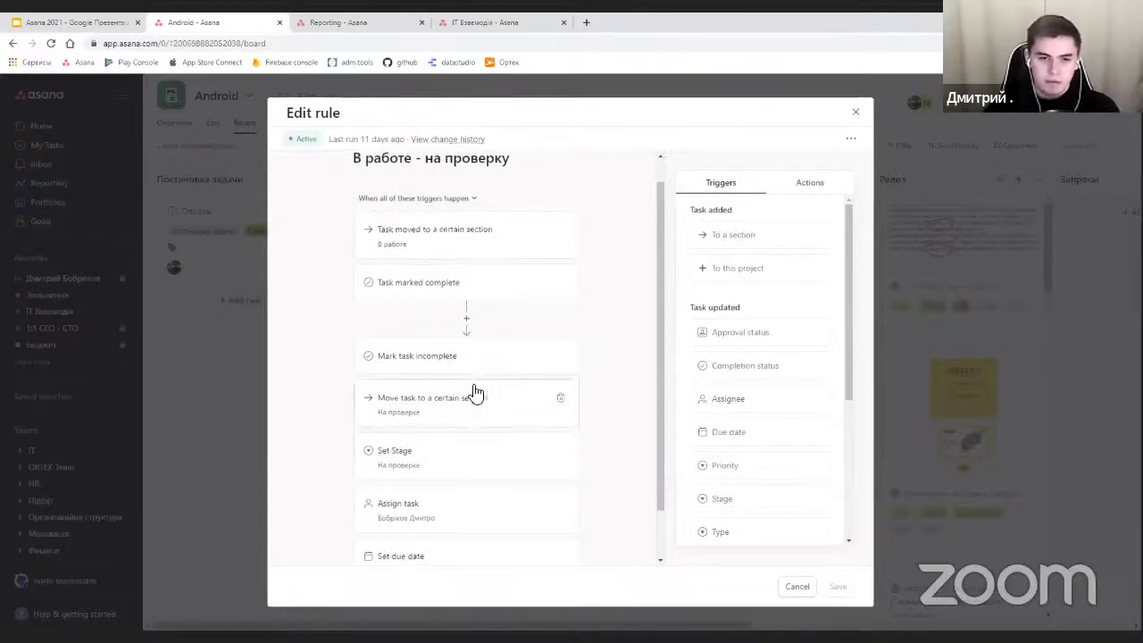
scroll(437, 406, down, 1)
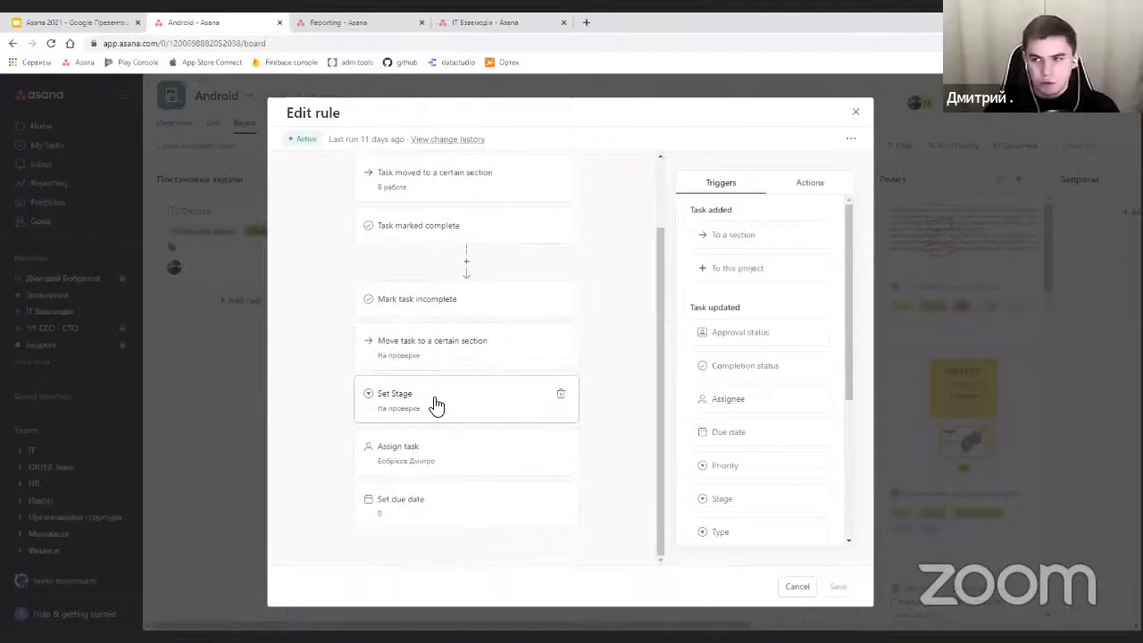
scroll(490, 411, up, 2)
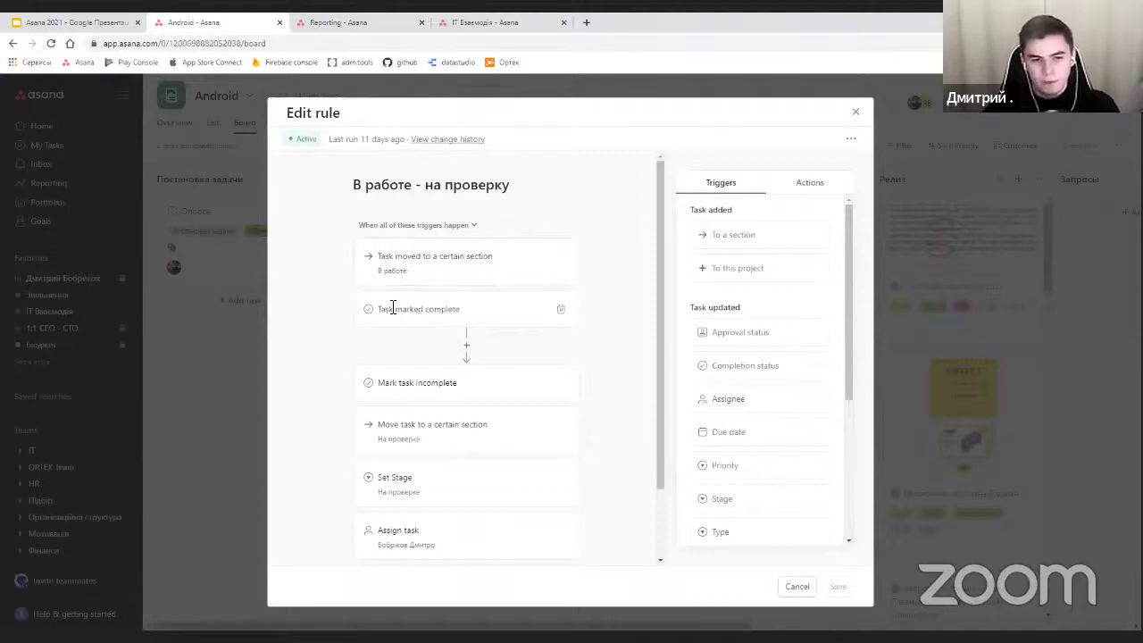
scroll(428, 339, down, 2)
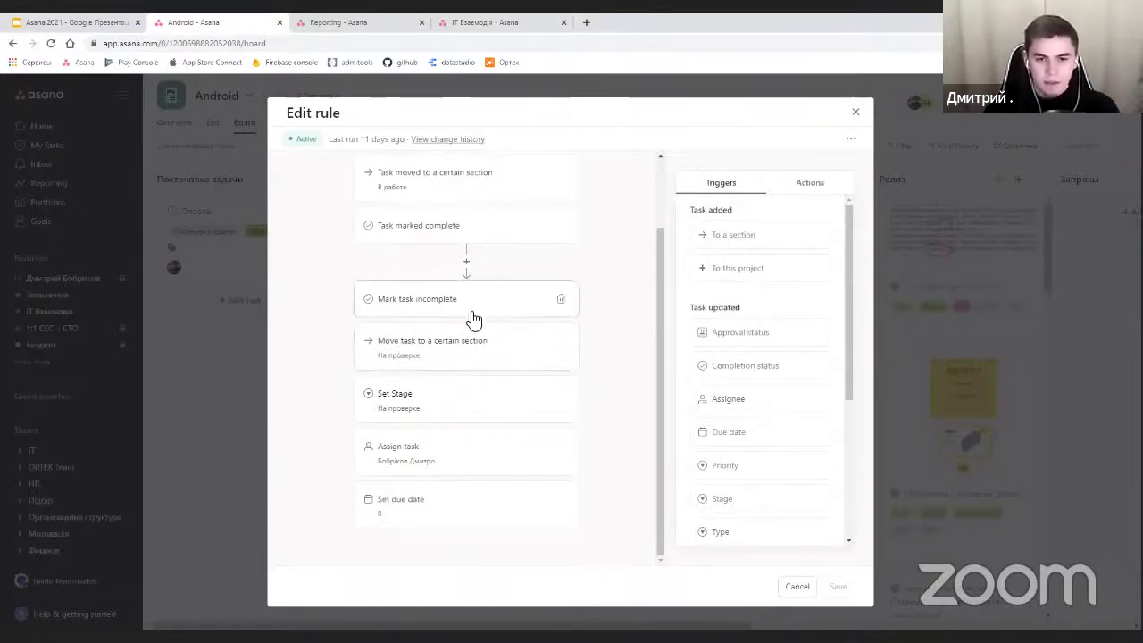
click(438, 504)
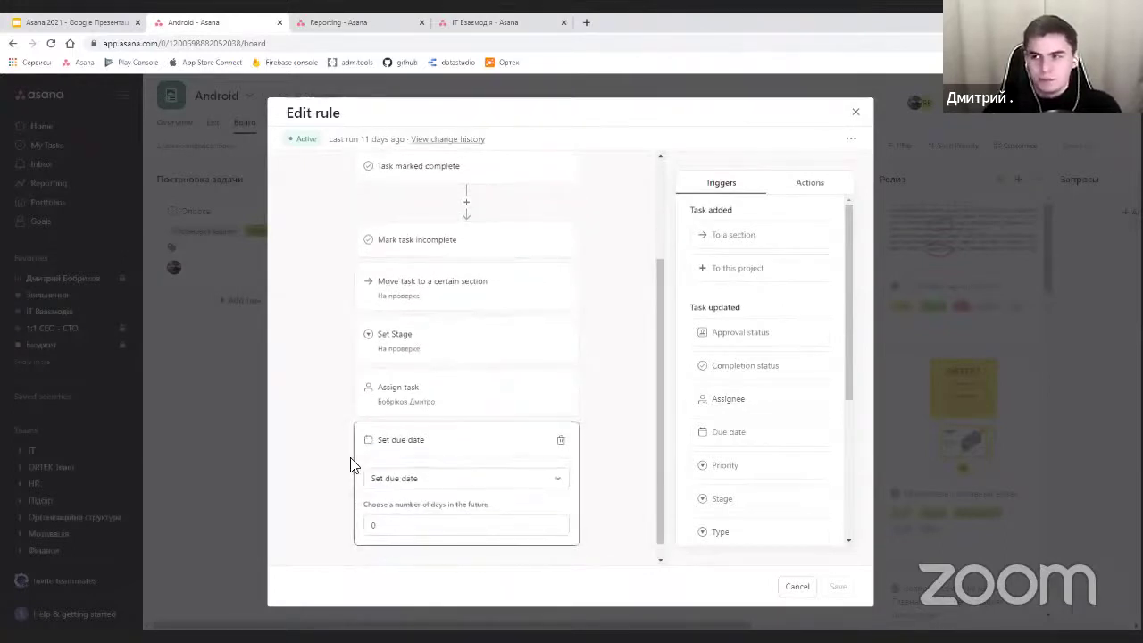
click(464, 404)
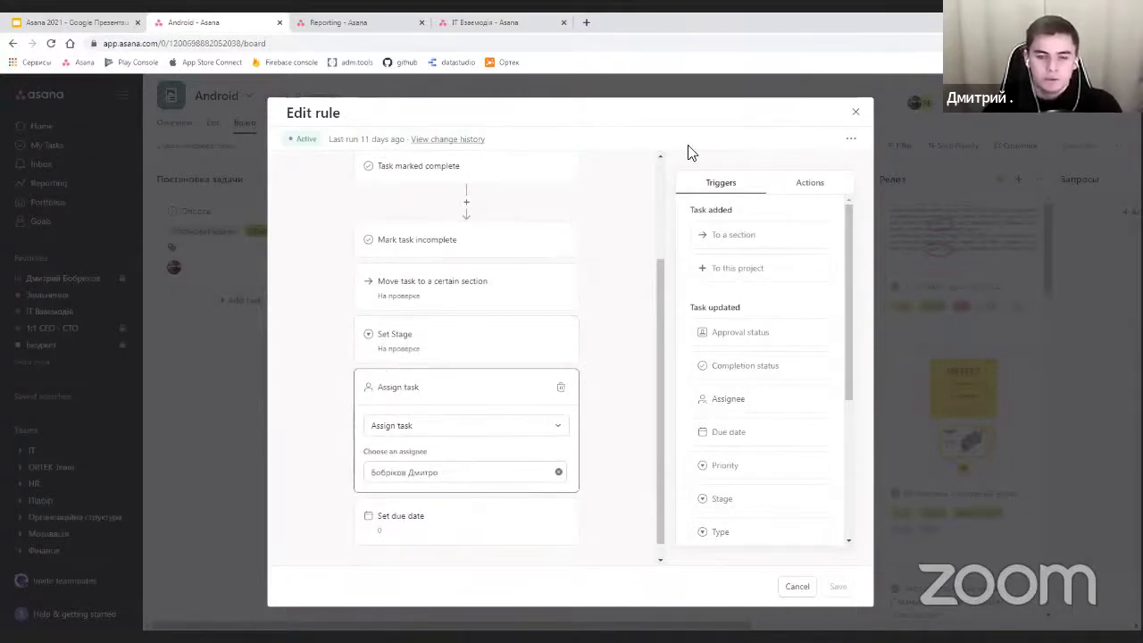
click(855, 118)
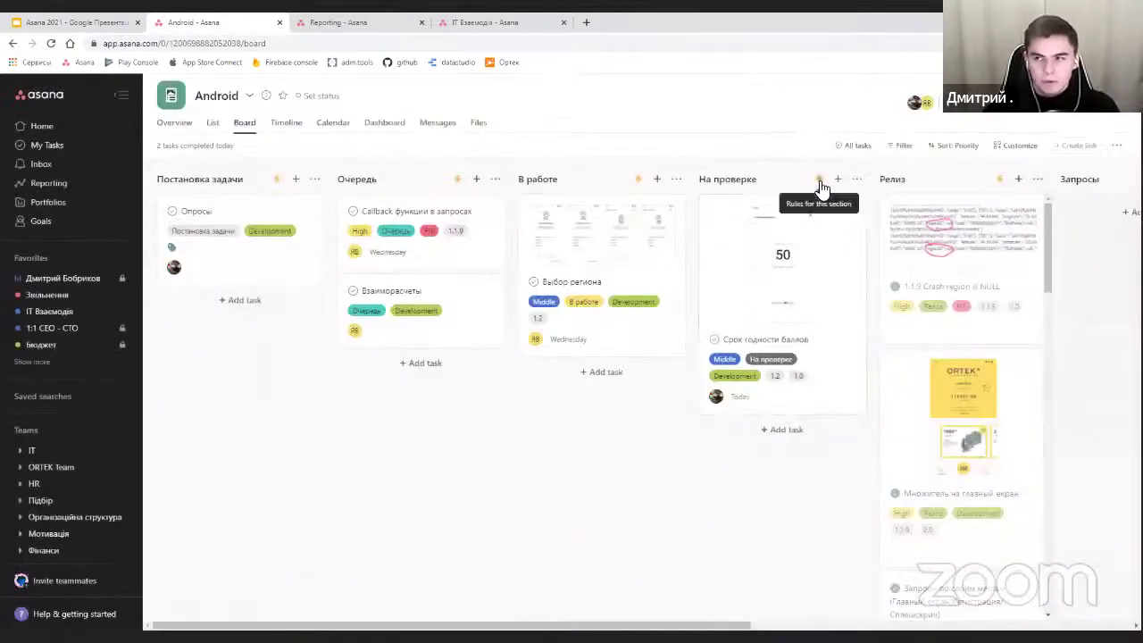
- Review the triggers and actions of the "Постановка на проверку" rule for the "На проверке" section, and close the rule
click(818, 180)
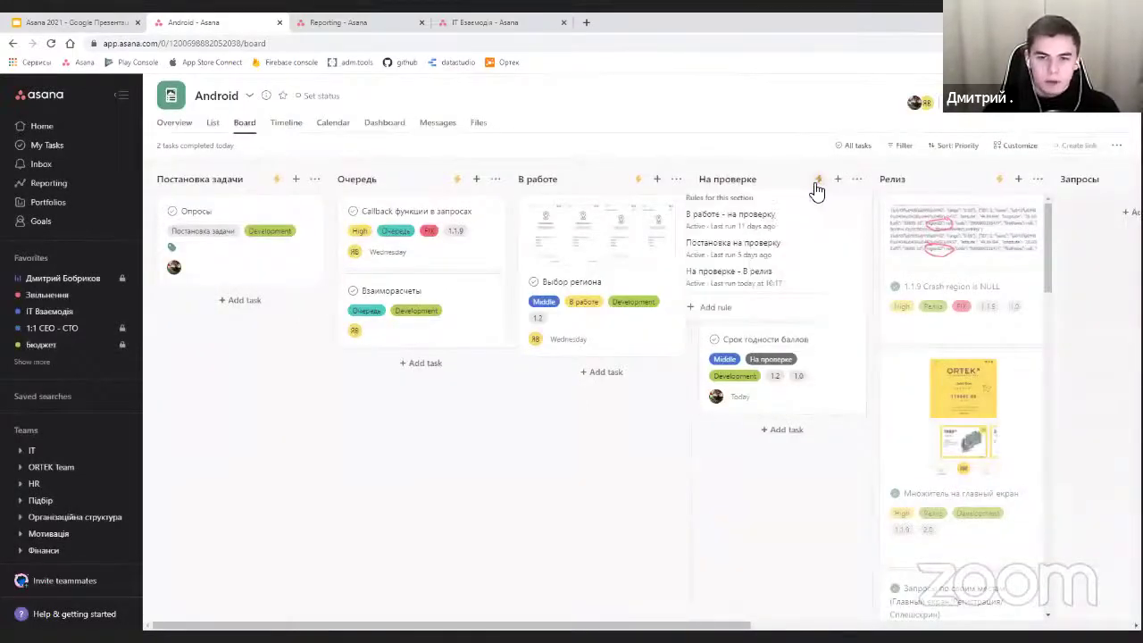
click(720, 258)
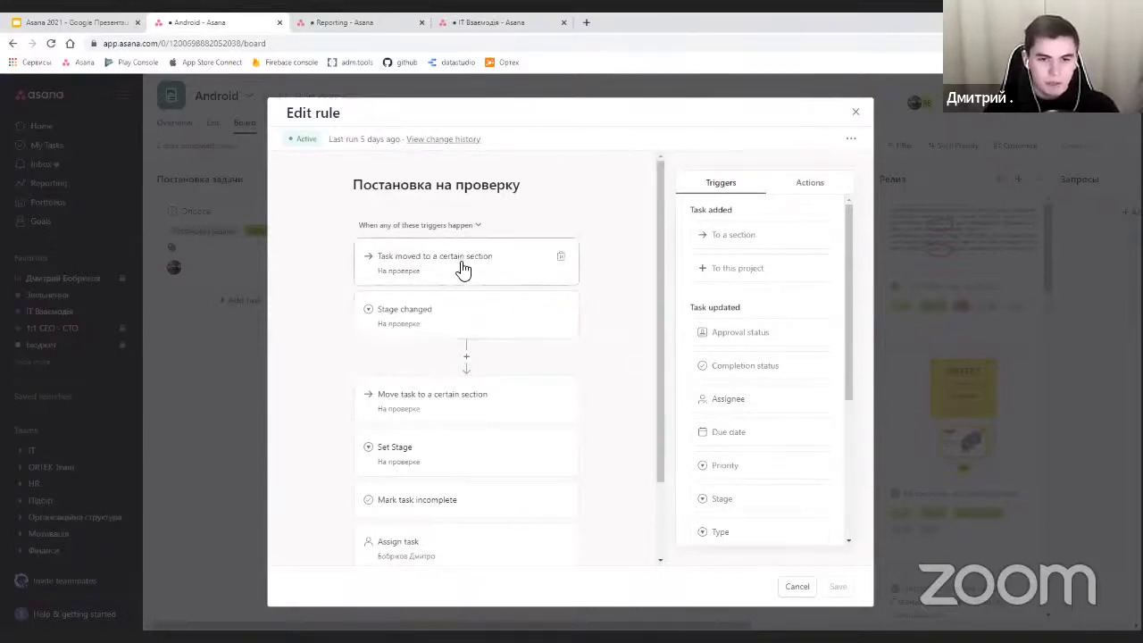
scroll(616, 366, down, 1)
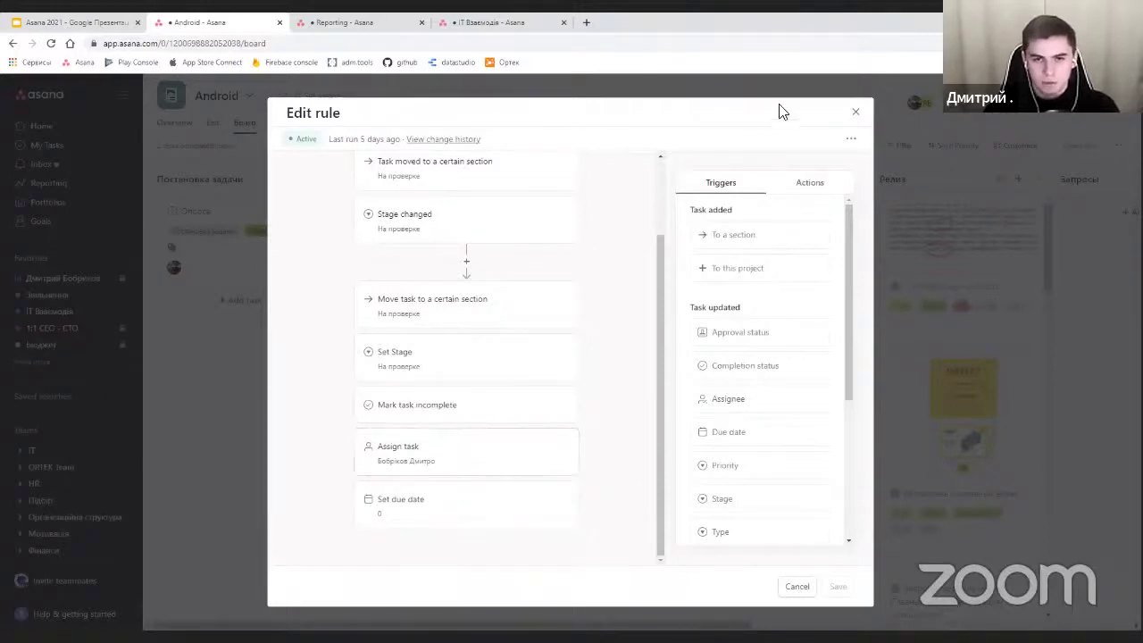
click(855, 113)
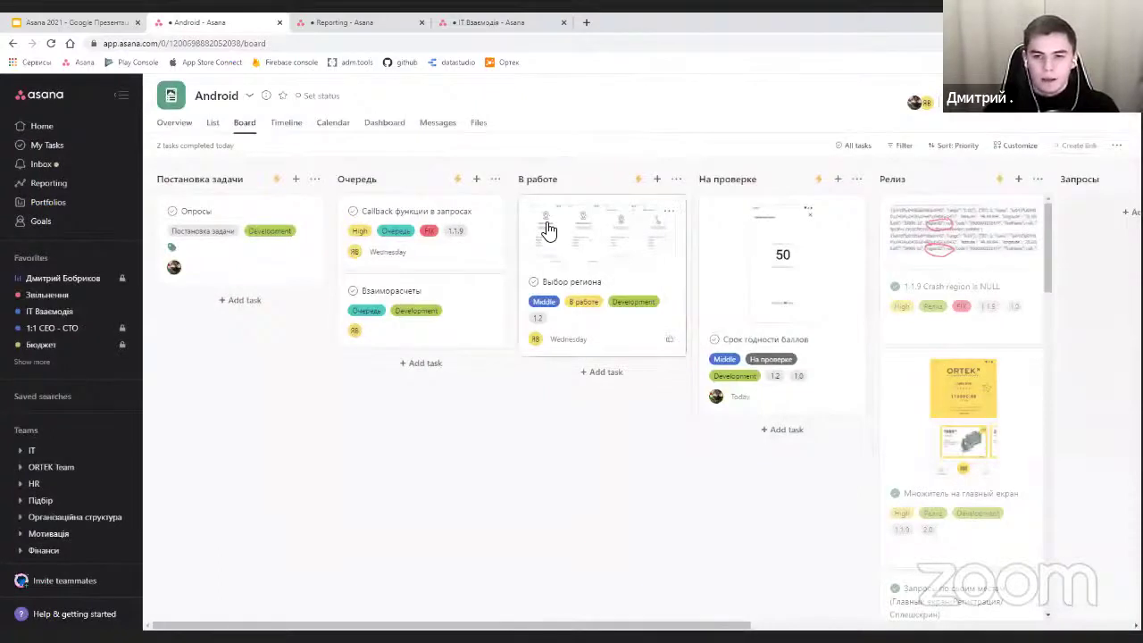
- Show the details of the "Срок годности баллов" task, reviewing its Priority, Stage and Type options, Hours field, description and activity
click(816, 349)
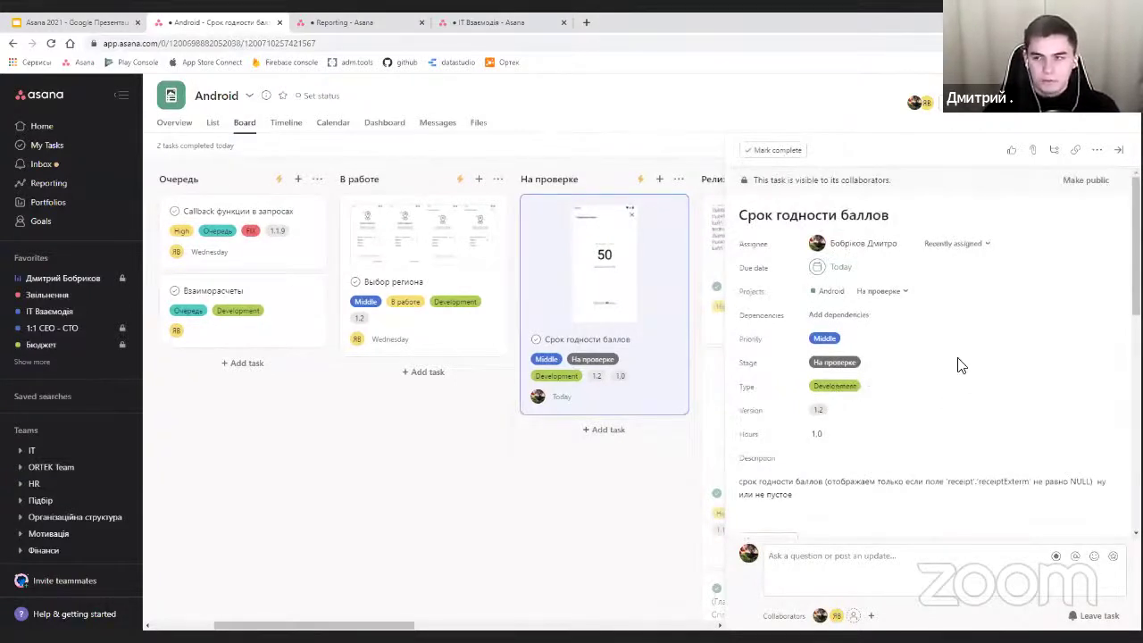
click(820, 340)
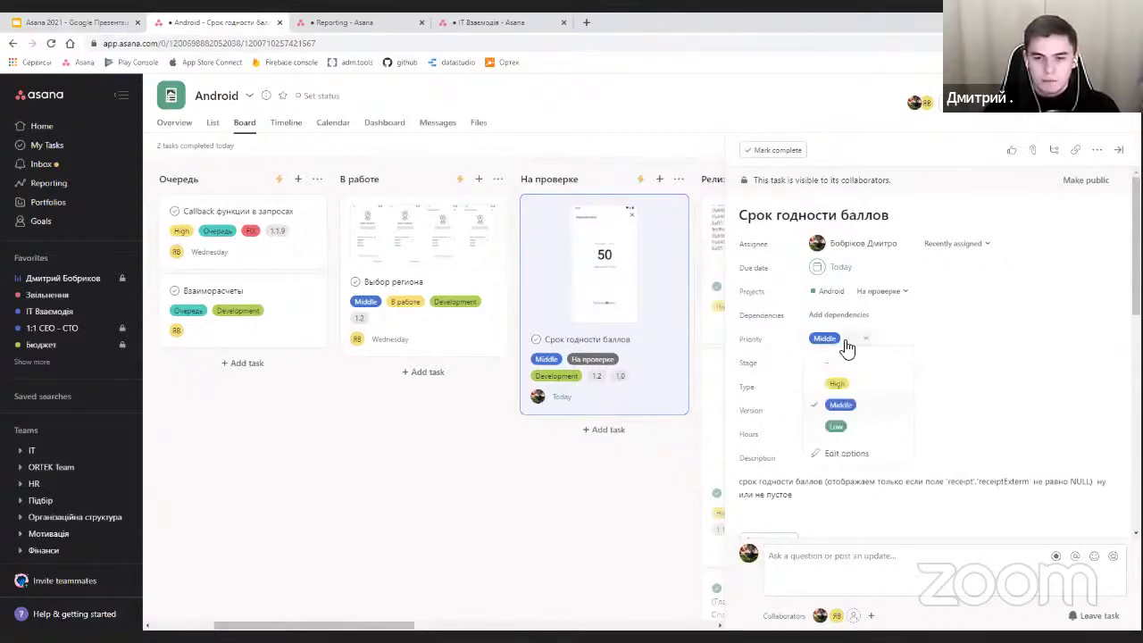
click(952, 348)
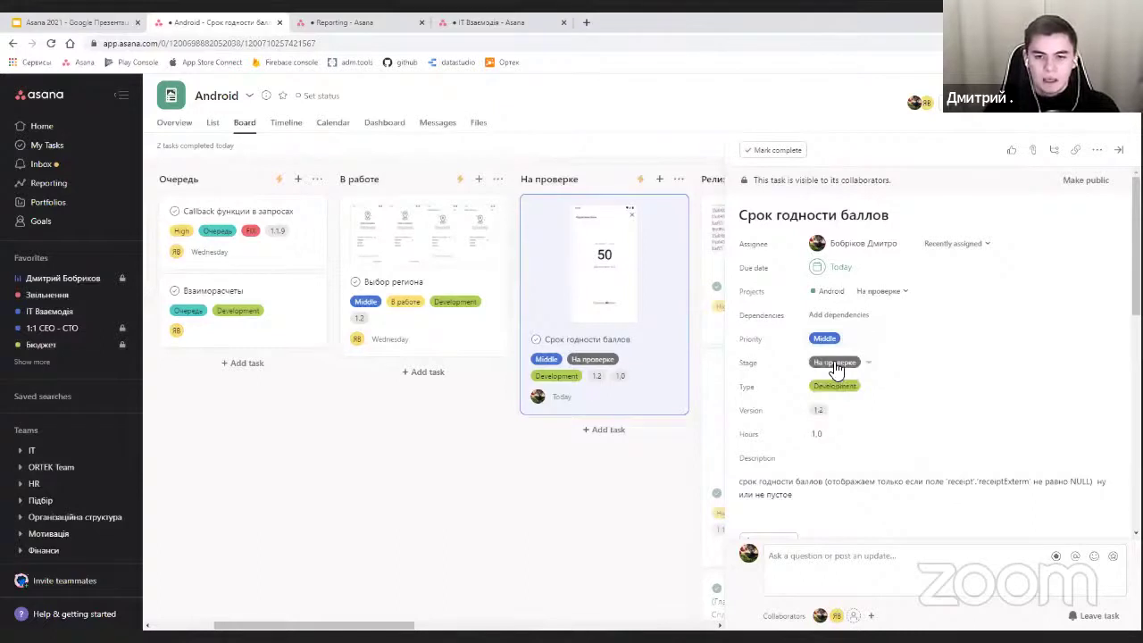
click(836, 366)
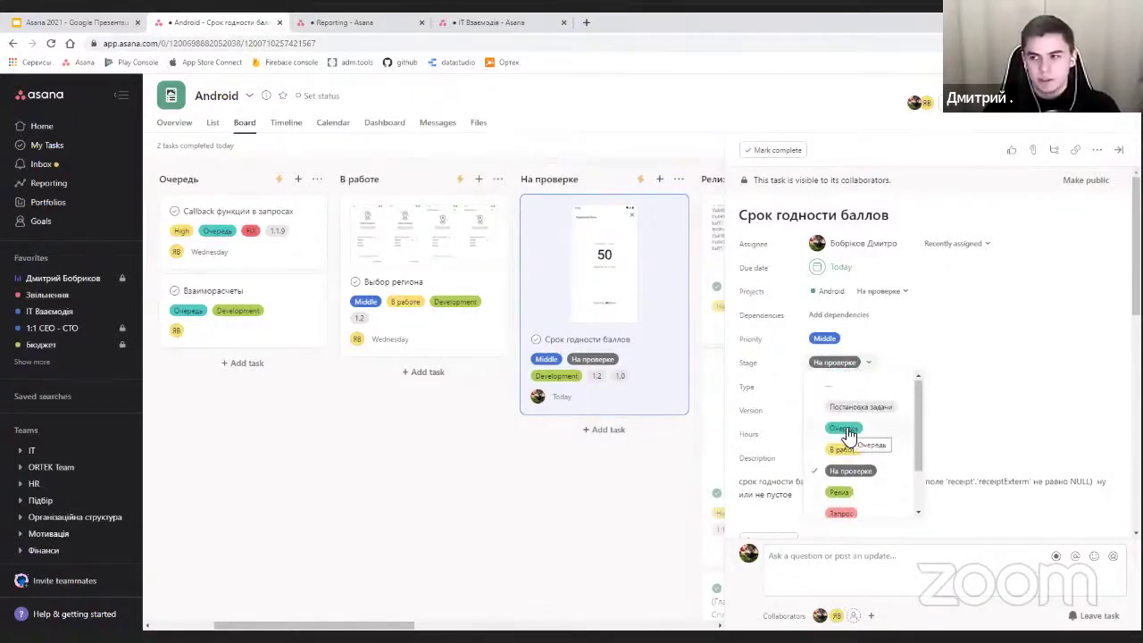
key(Escape)
click(844, 393)
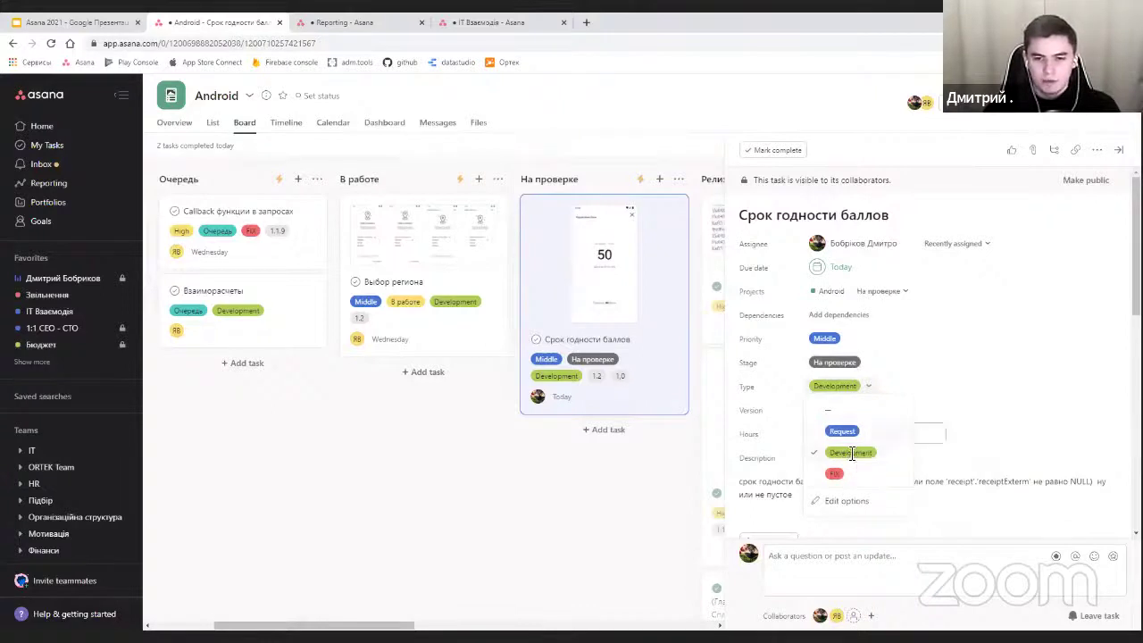
click(944, 416)
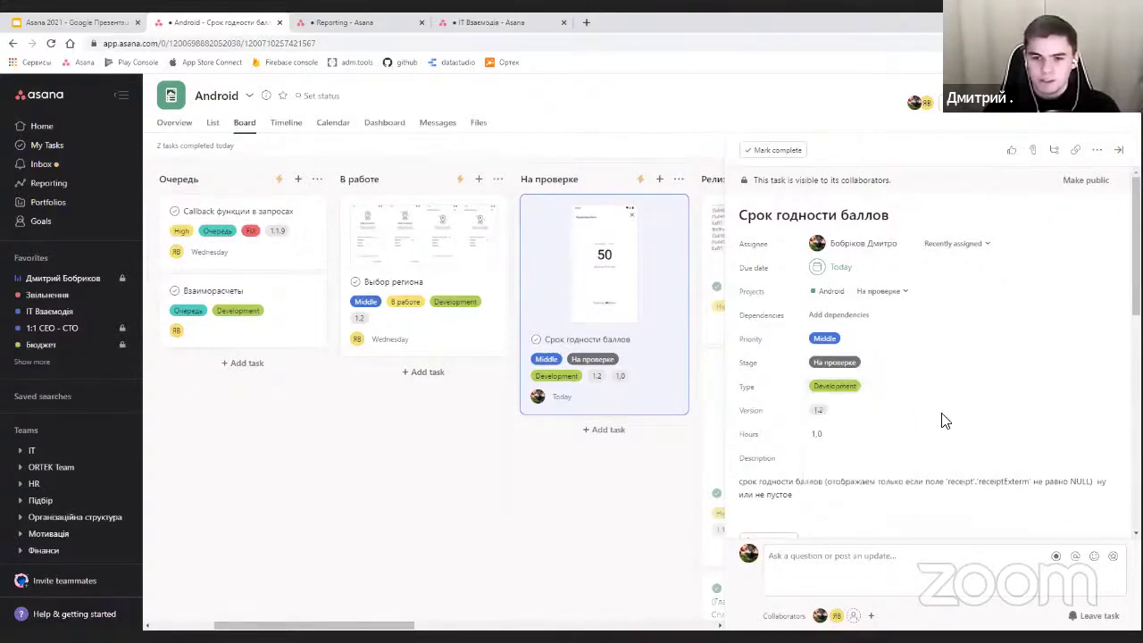
scroll(991, 410, down, 1)
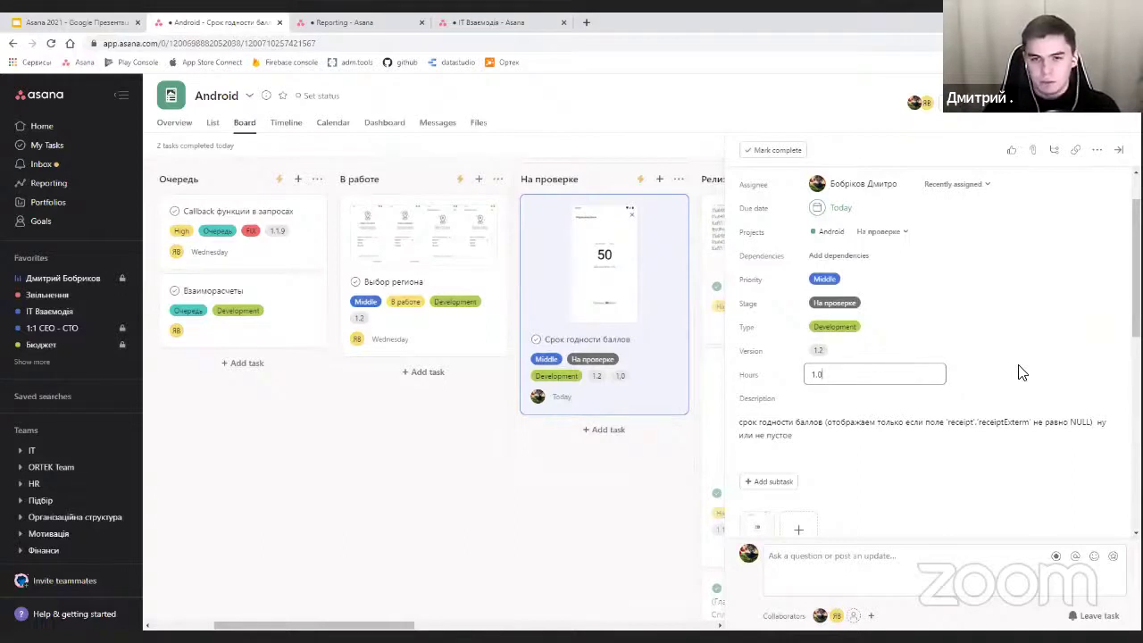
scroll(991, 353, down, 2)
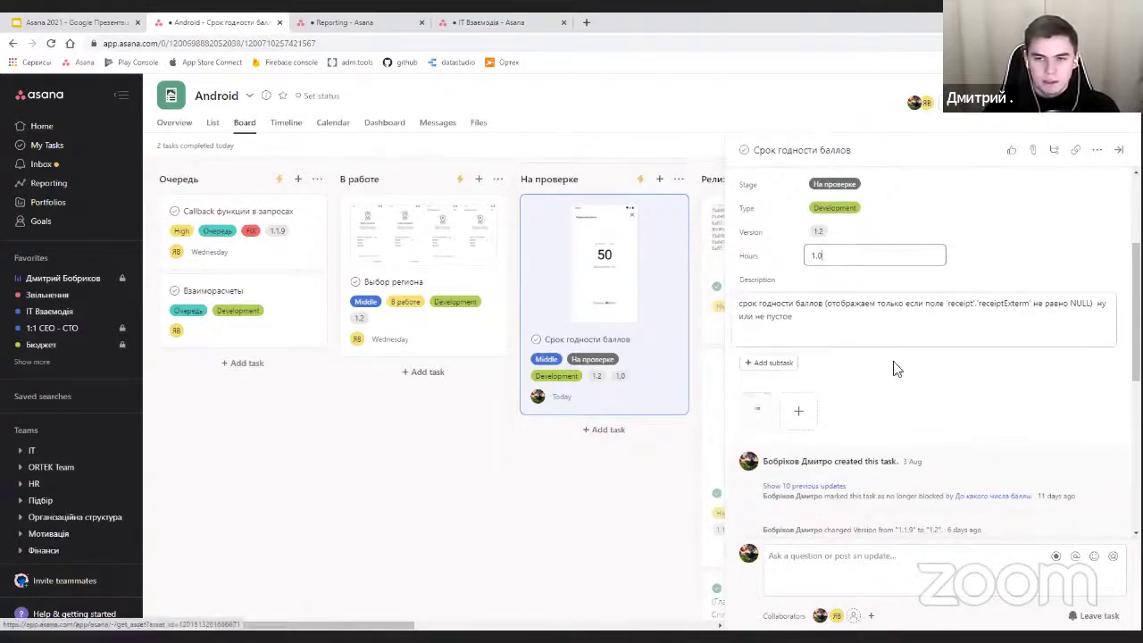
- Add a feedback task named "формат даты поменять" on the validity date in the task's attached app screenshot, and close the image
click(755, 414)
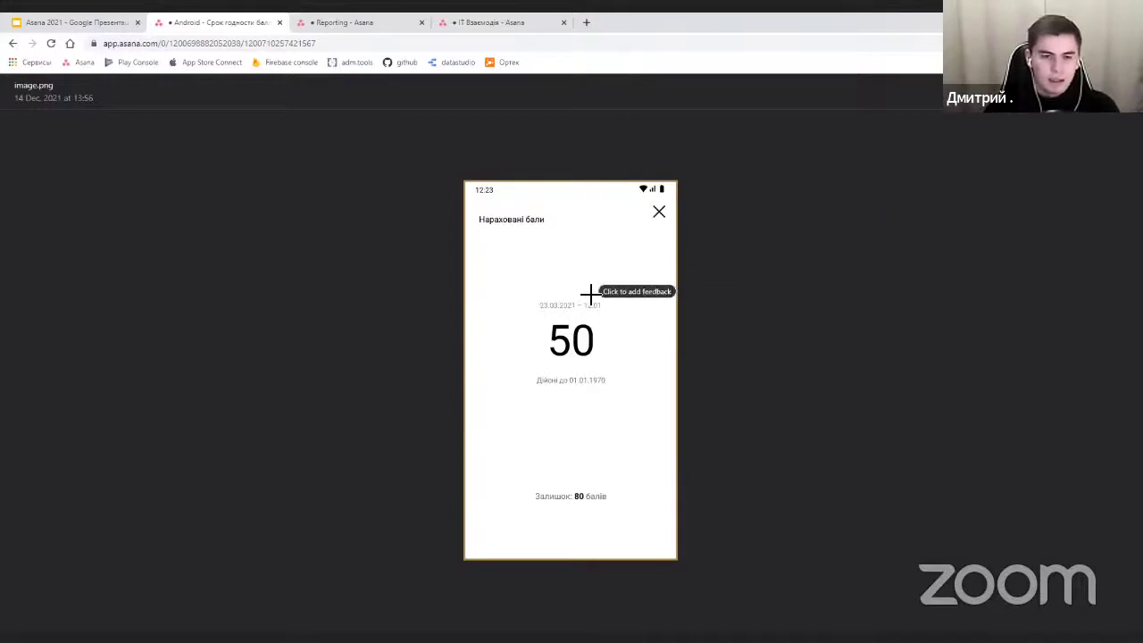
click(587, 380)
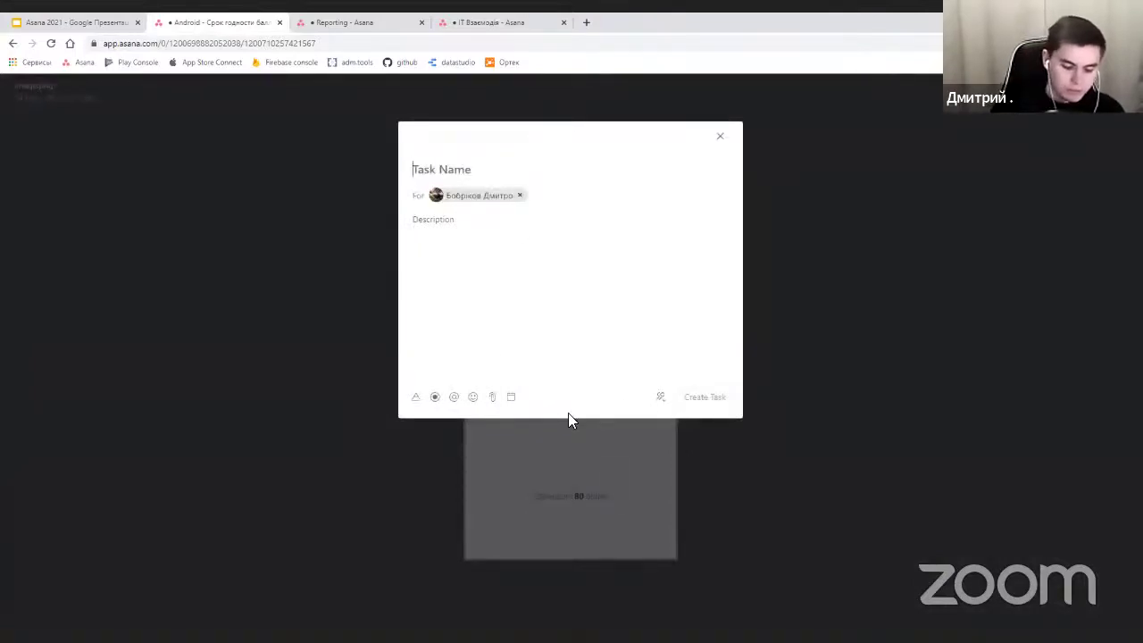
text(формат дат)
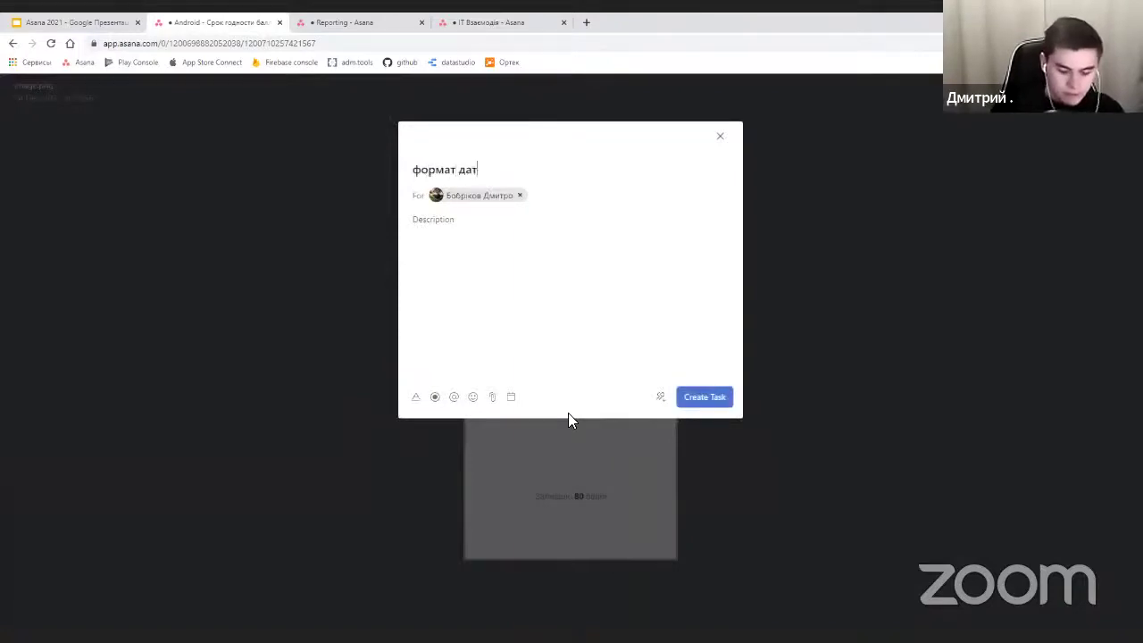
text(ы поменять)
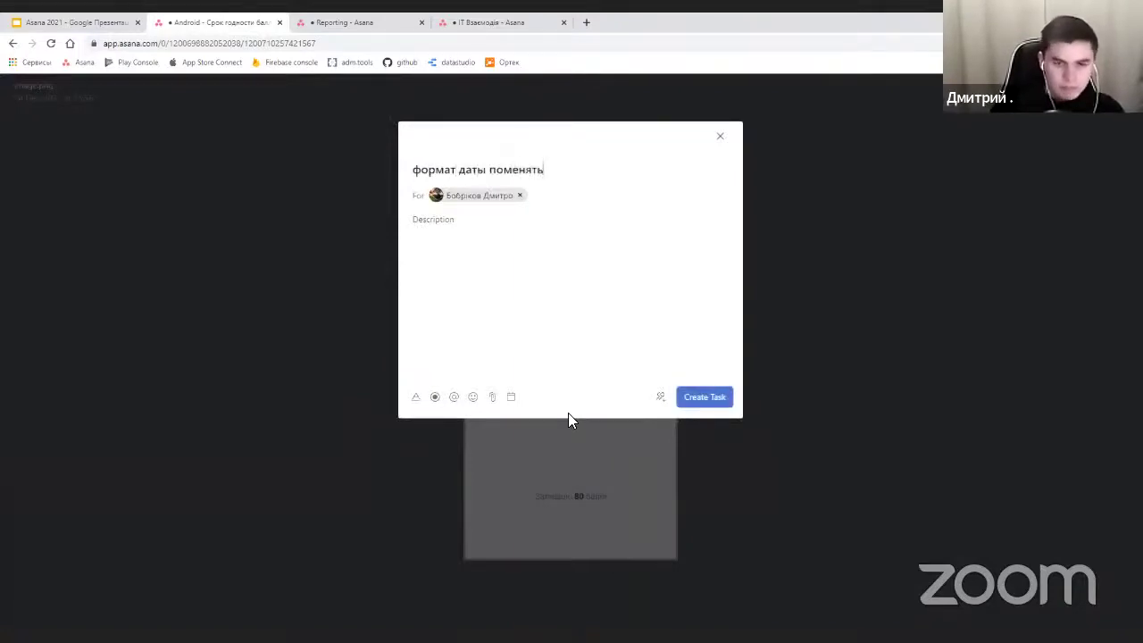
click(713, 400)
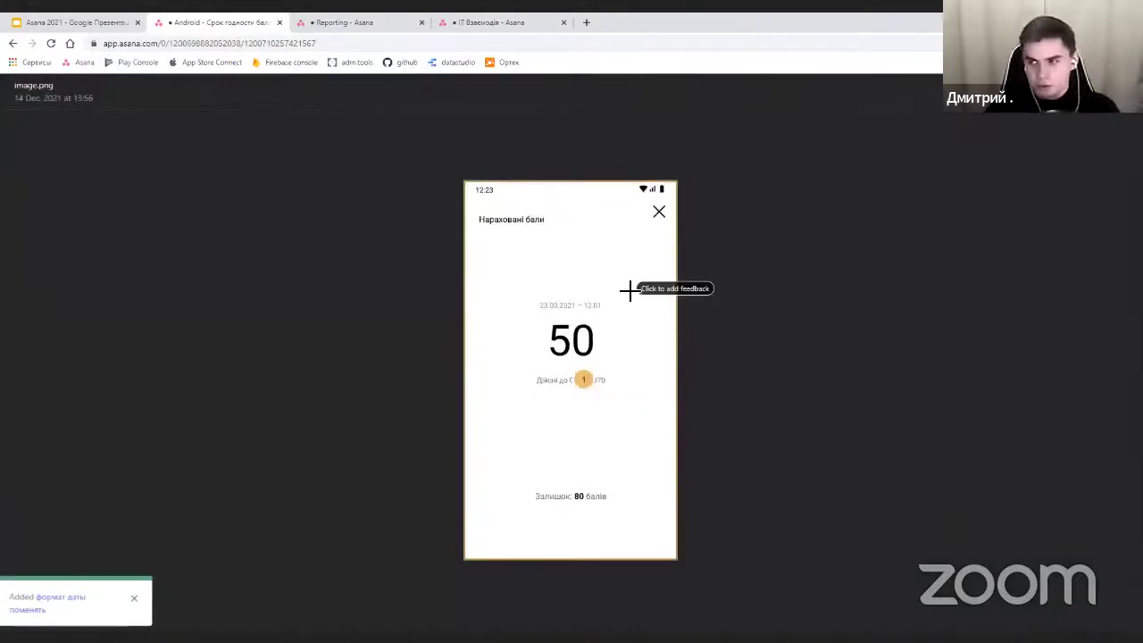
click(1115, 119)
- Review the new feedback subtask and its numbered marker on the attached image in the "Срок годности баллов" task, and close the task details
scroll(842, 396, up, 5)
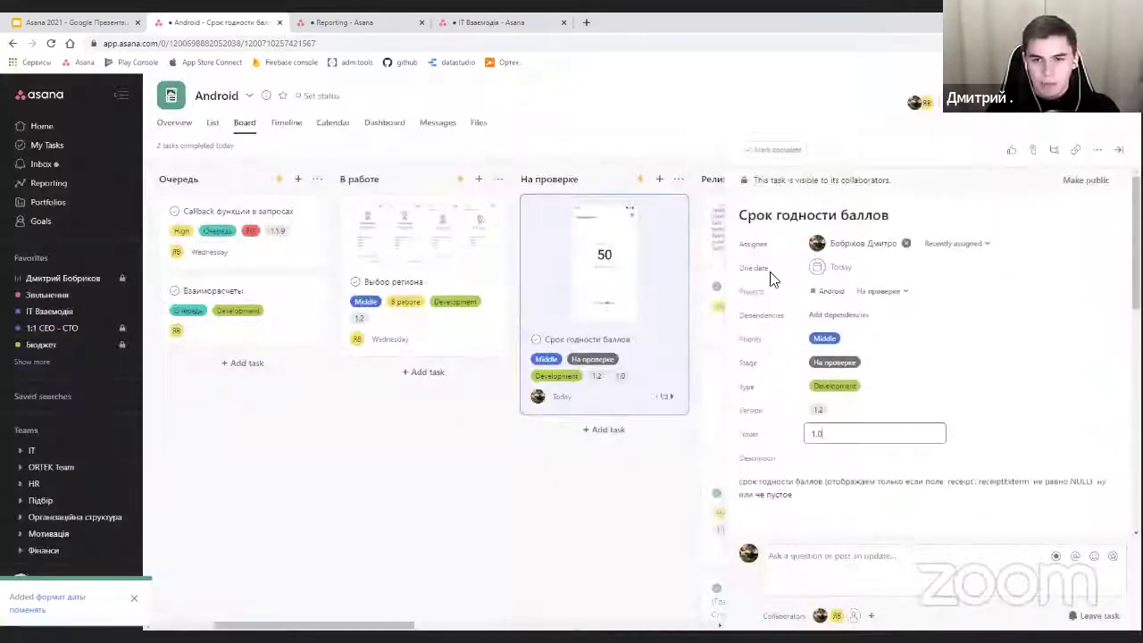
scroll(919, 396, down, 2)
scroll(871, 430, down, 4)
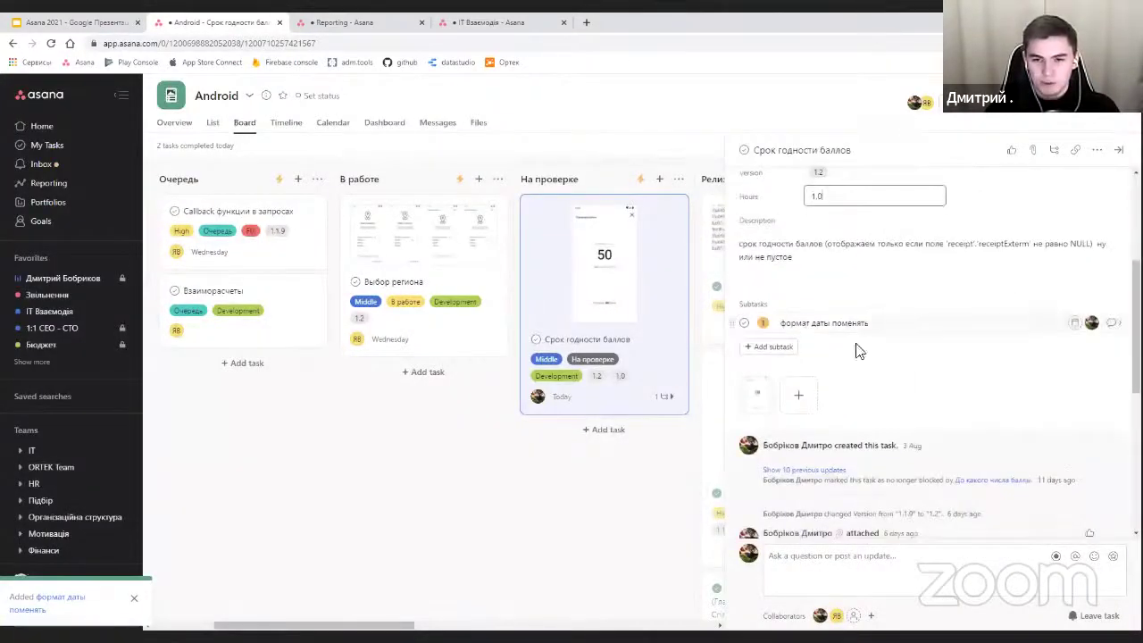
scroll(855, 416, down, 3)
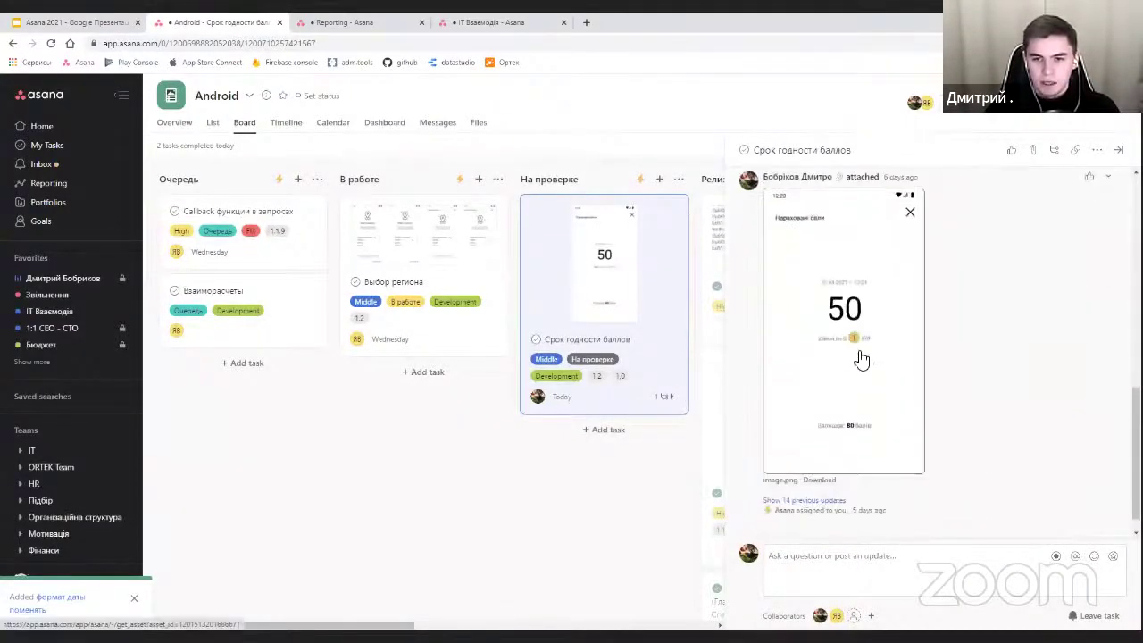
click(860, 357)
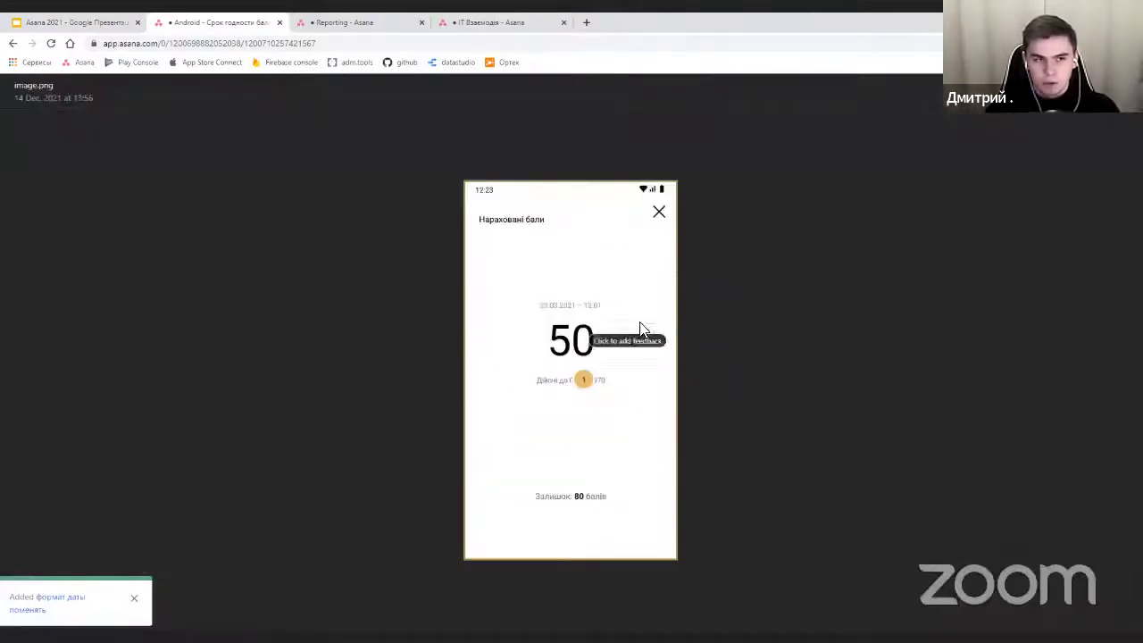
click(1000, 225)
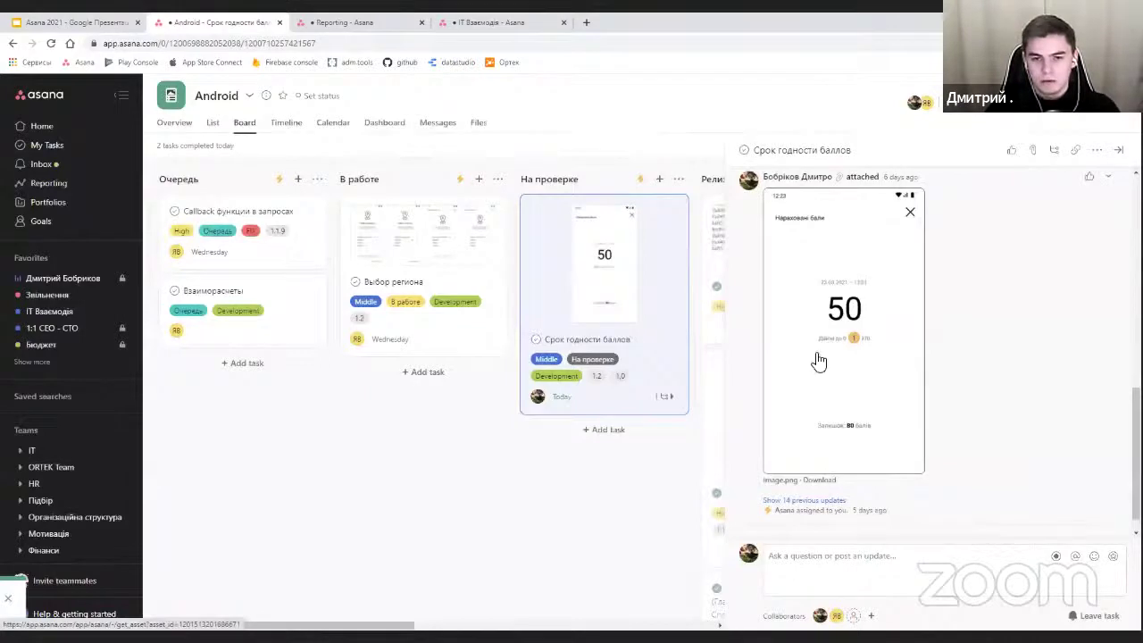
scroll(909, 436, up, 1)
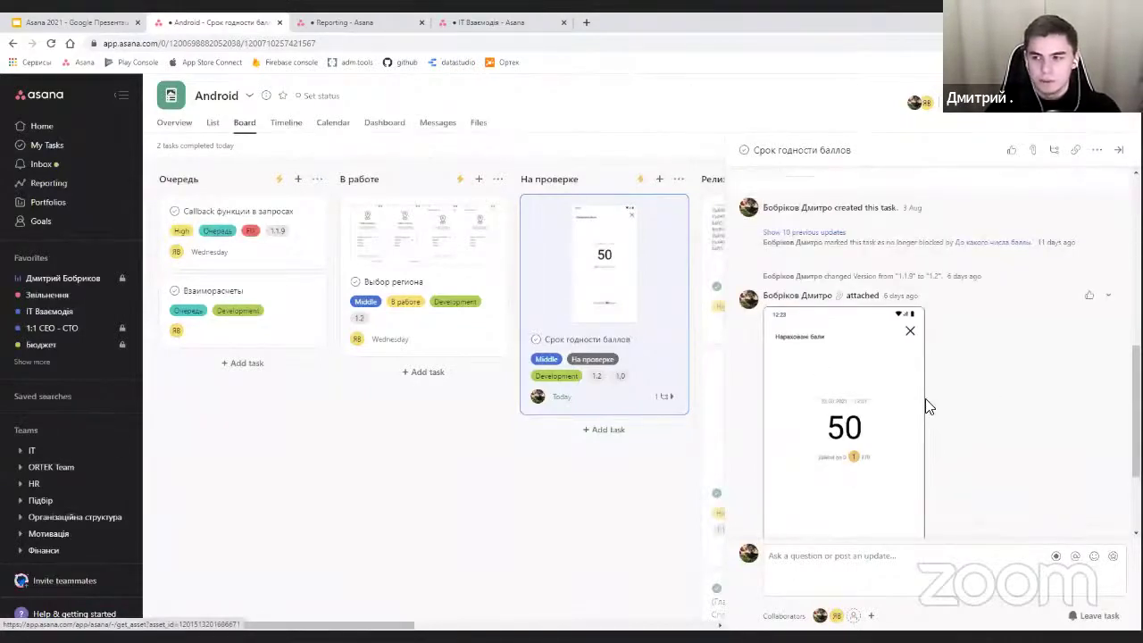
scroll(926, 404, up, 4)
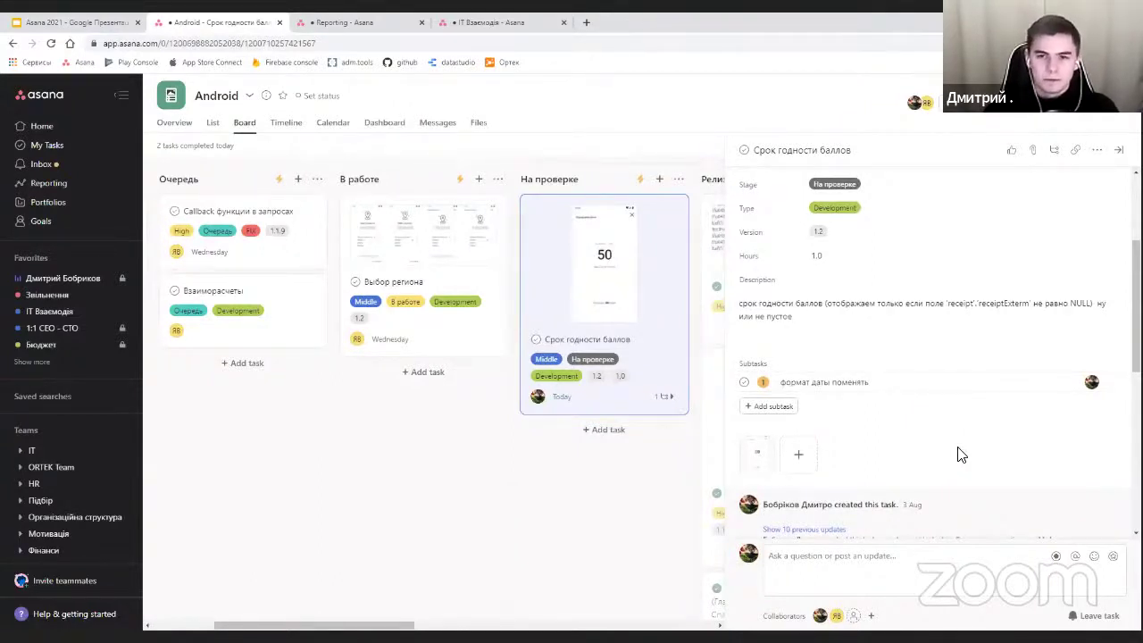
click(1118, 150)
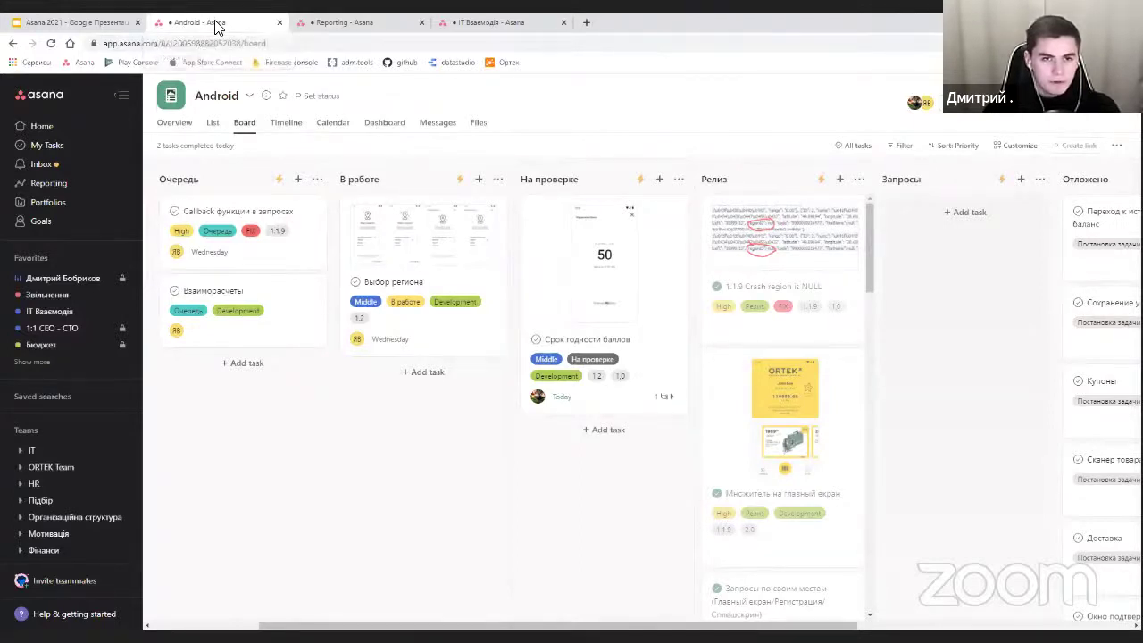
- Show the Demo dashboard in Reporting and examine its charts of completed tasks, current task statuses and hours spent
click(347, 27)
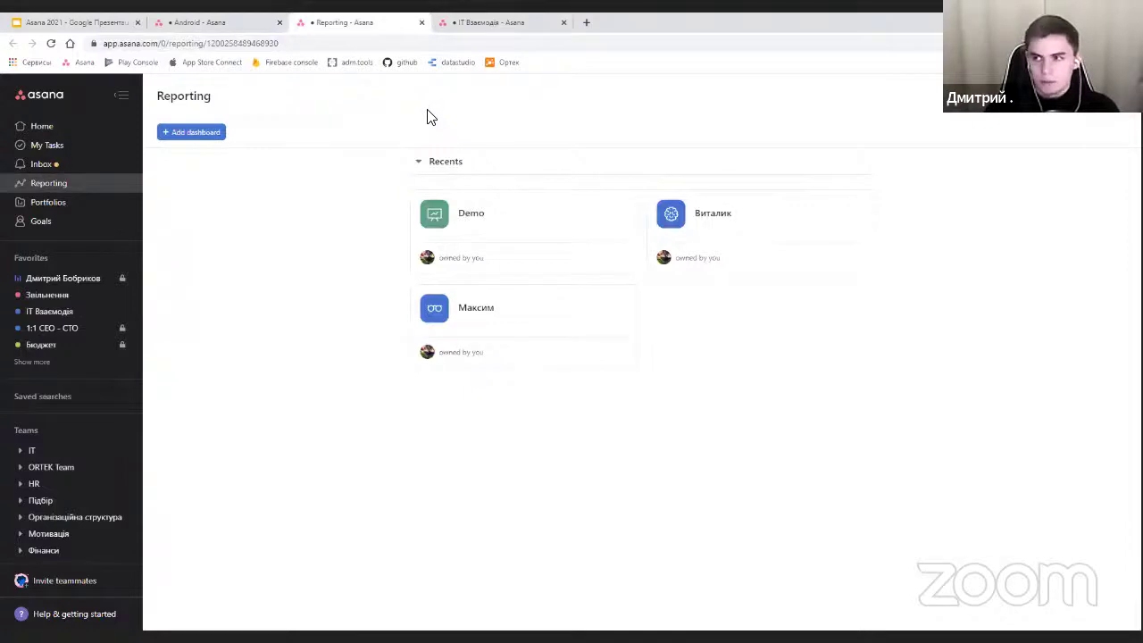
click(468, 210)
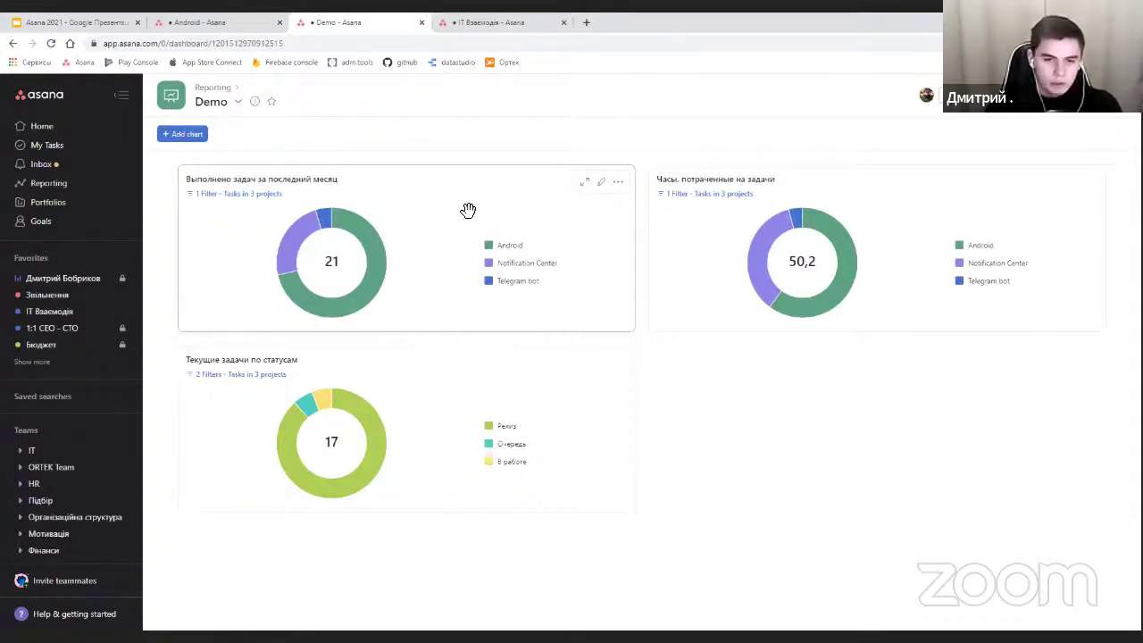
mouse_move(370, 245)
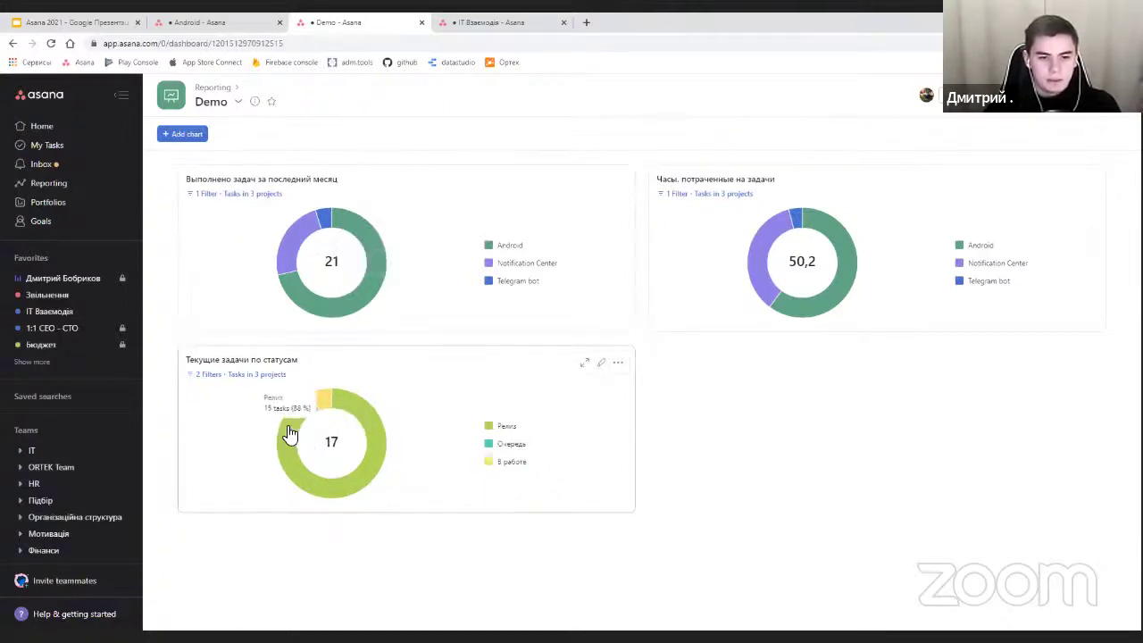
mouse_move(290, 432)
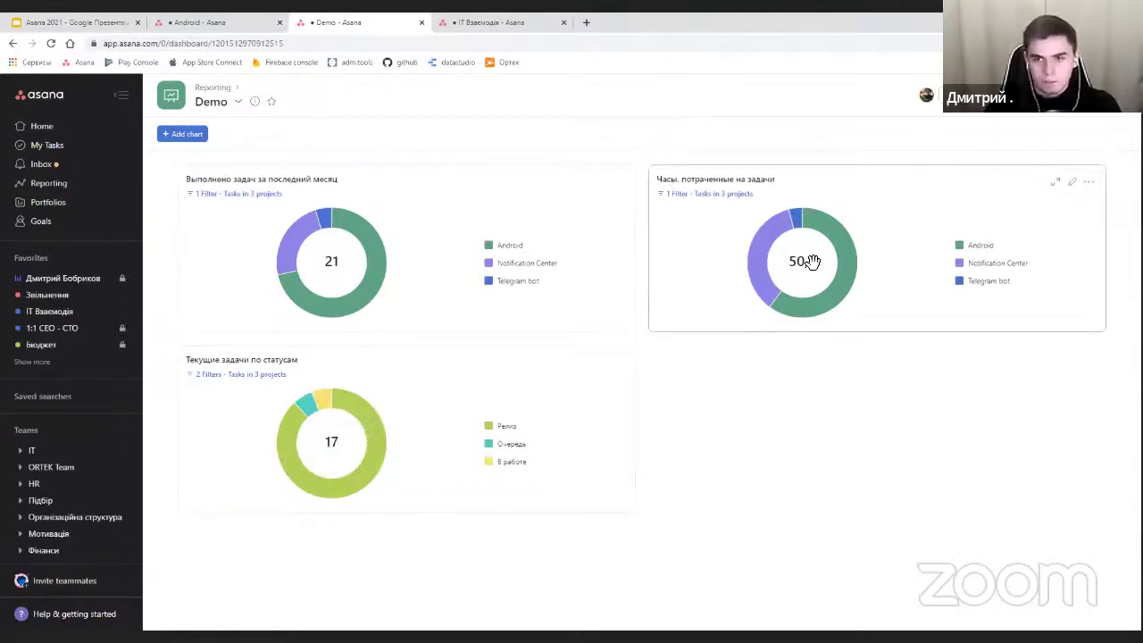
- Review the included projects, grouping, measure and completion date filter of the "Часы, потраченные на задачи" chart, and leave it without saving
click(1072, 183)
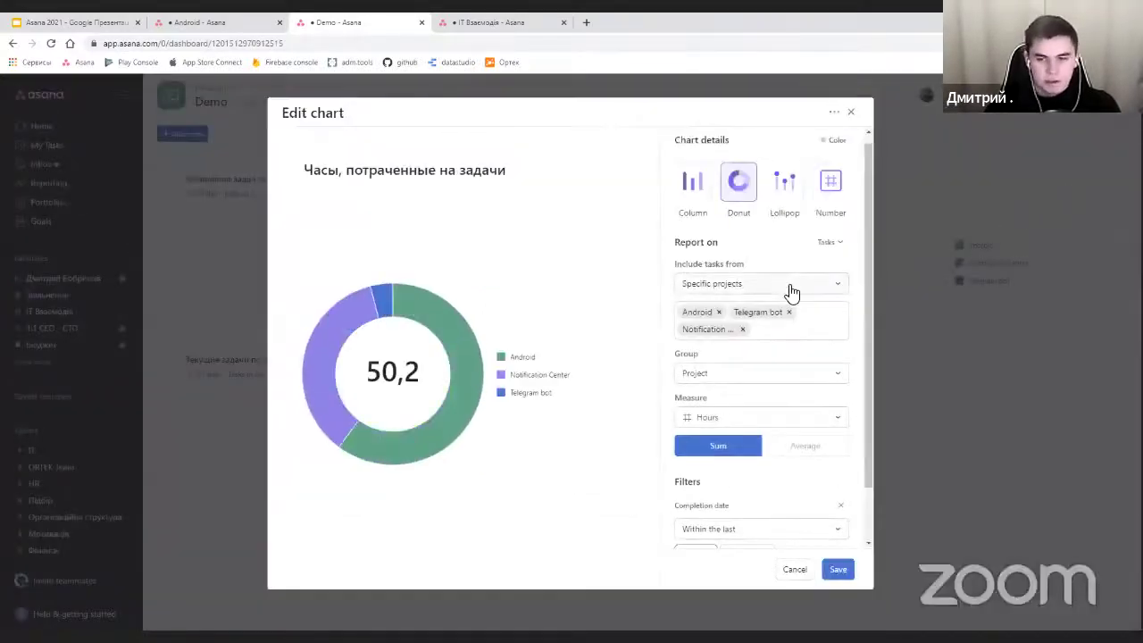
drag(870, 218, 877, 279)
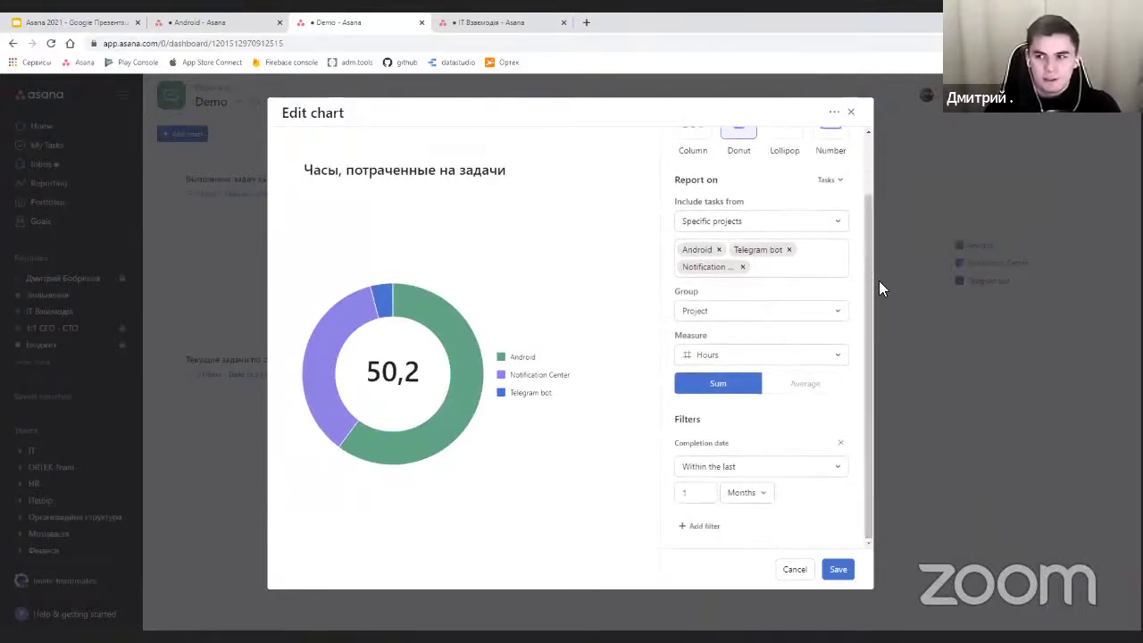
scroll(688, 344, up, 1)
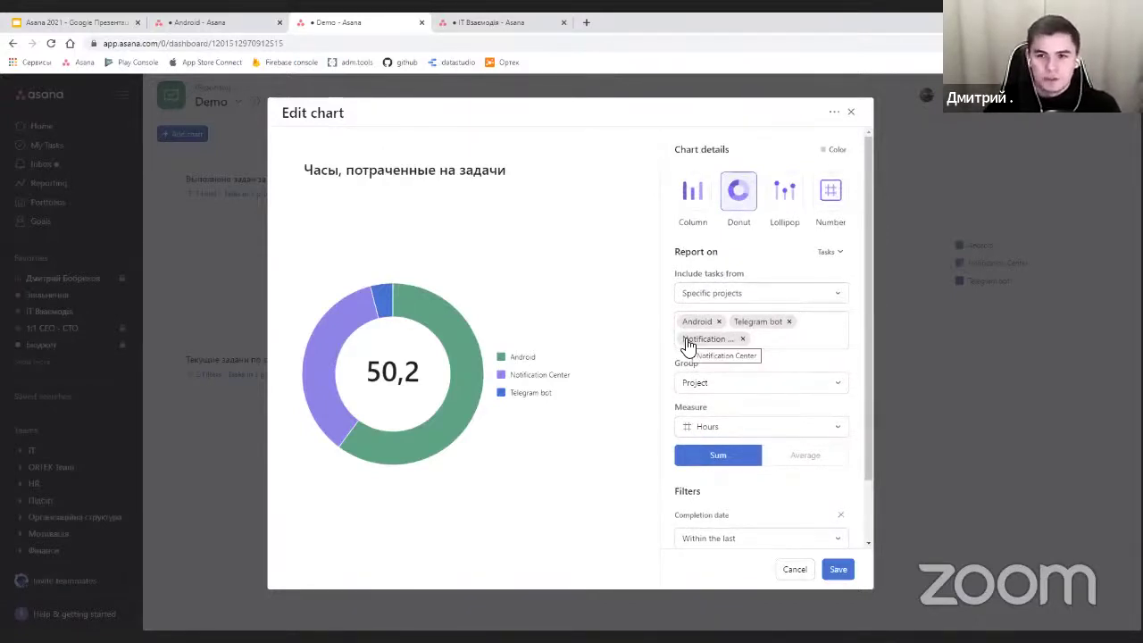
click(853, 115)
- In the IT Взаємодія project, open the "Звернення в IT відділ" request form from the project's customization options
click(482, 21)
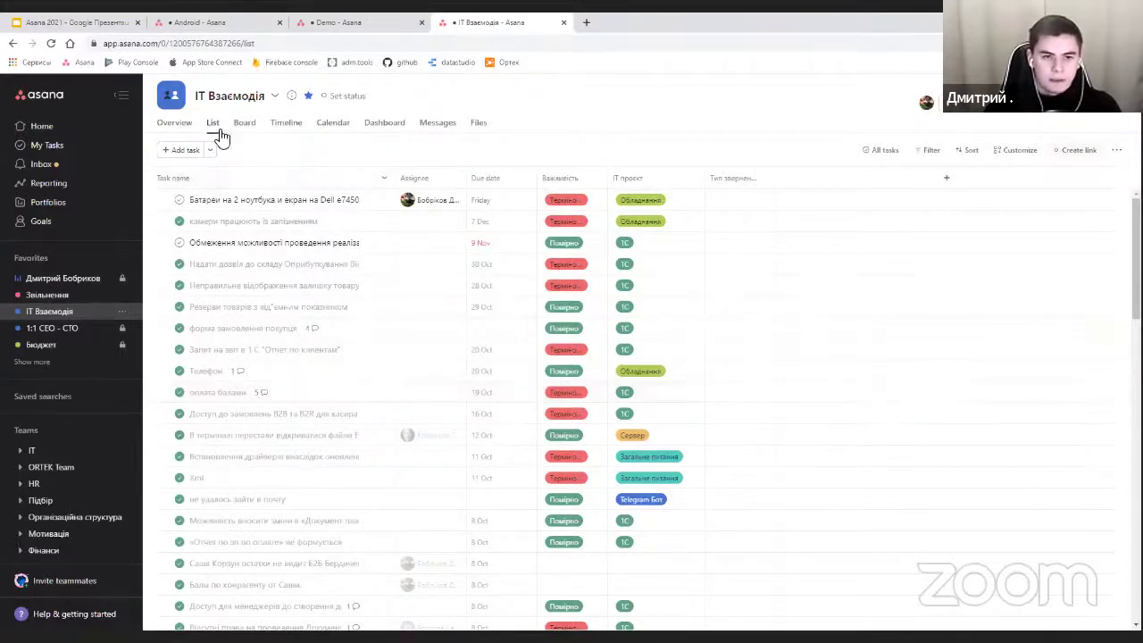
click(1026, 152)
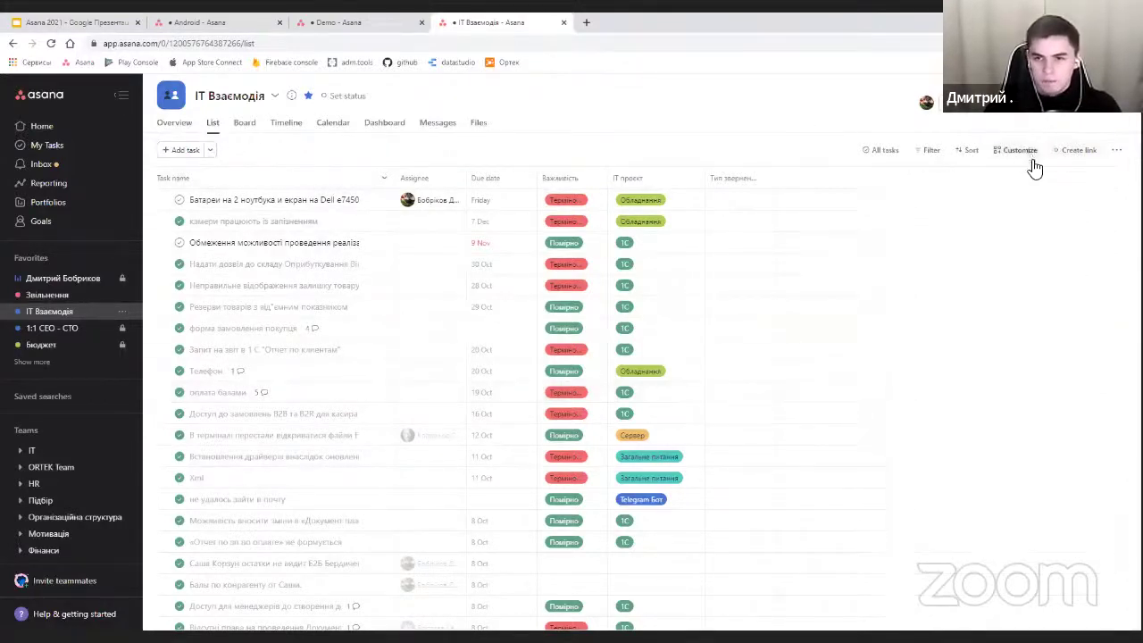
scroll(1013, 433, down, 5)
click(892, 380)
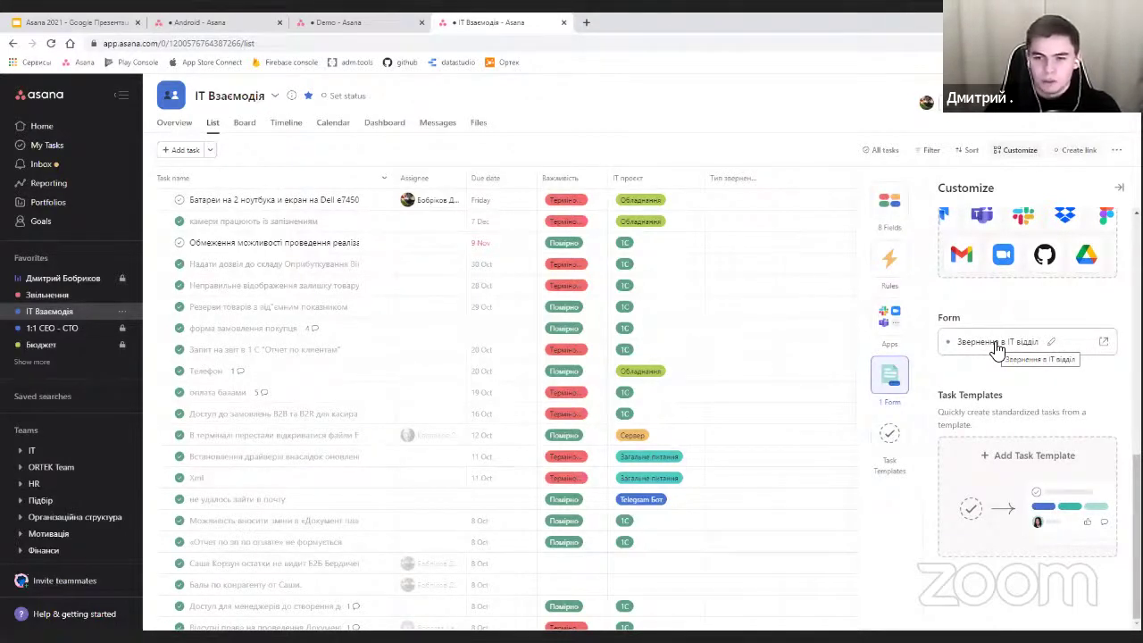
click(998, 344)
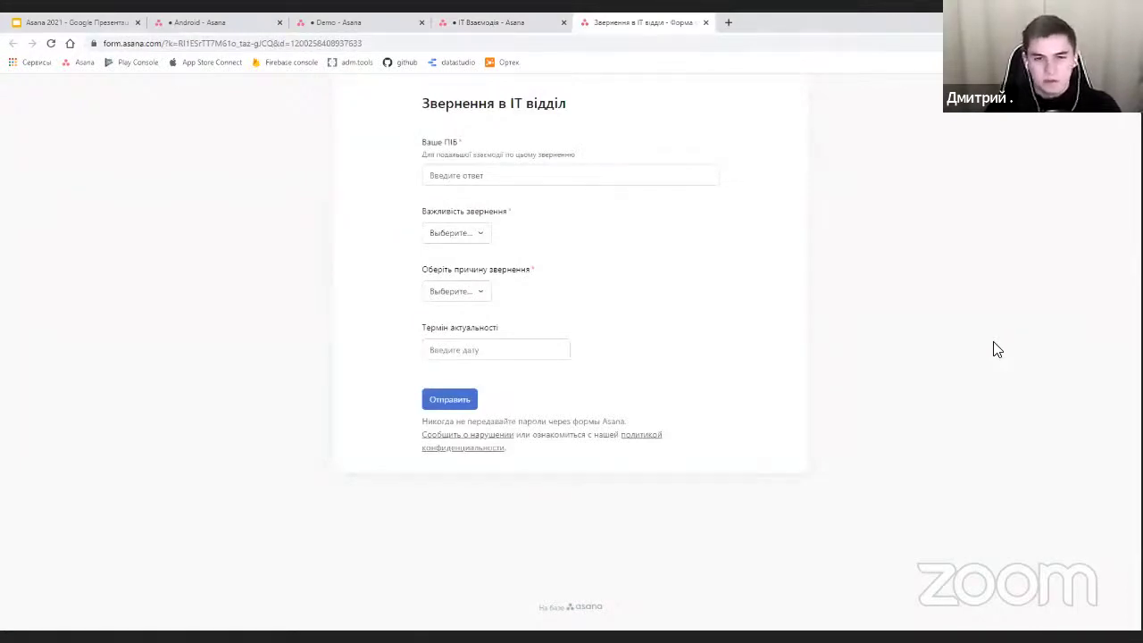
- Fill in the requester's full name and set the request's importance to "Терміново"
click(632, 176)
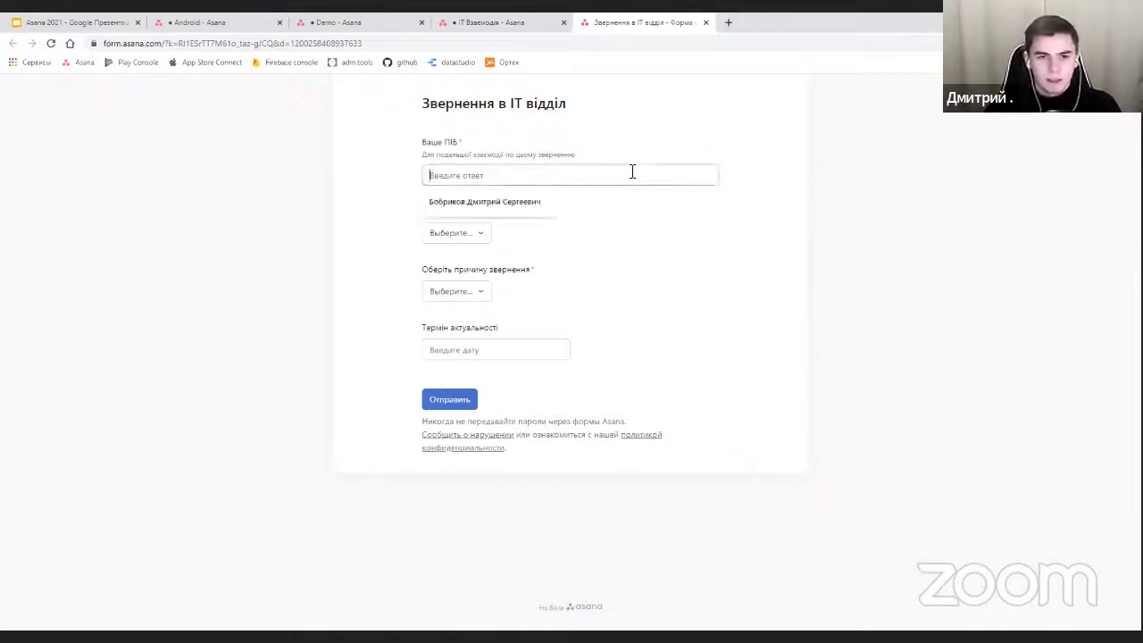
click(490, 202)
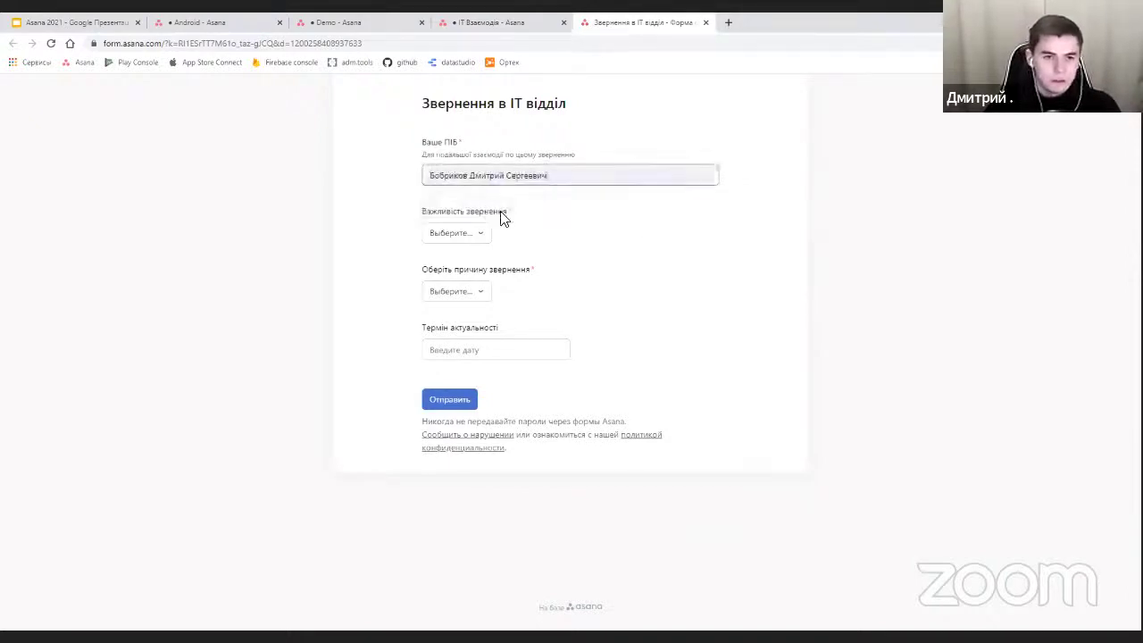
click(480, 236)
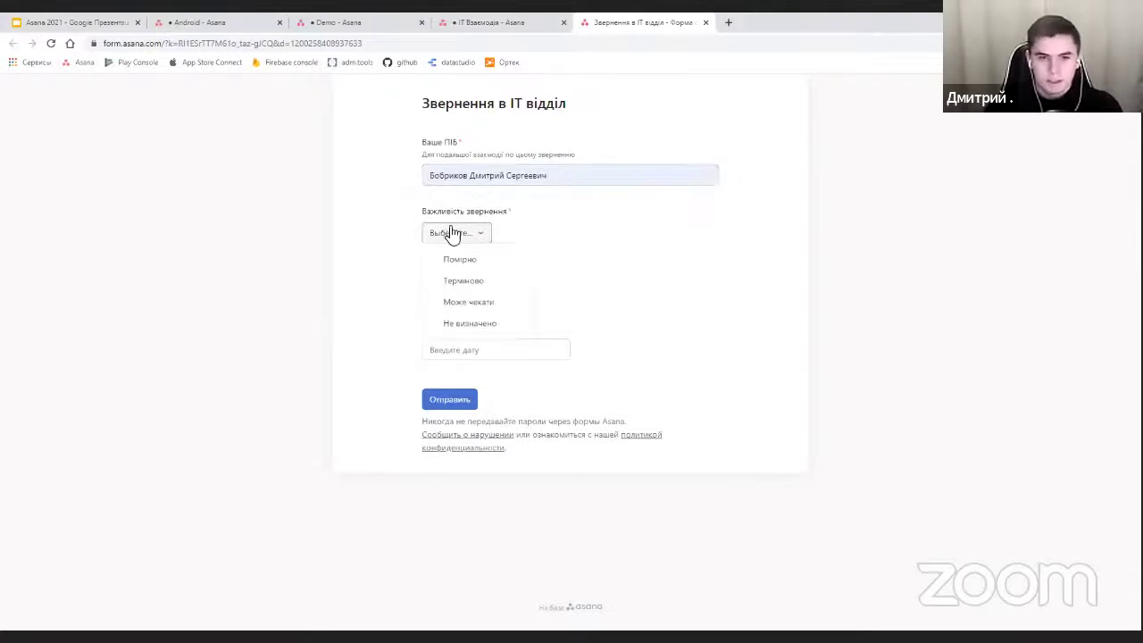
click(463, 281)
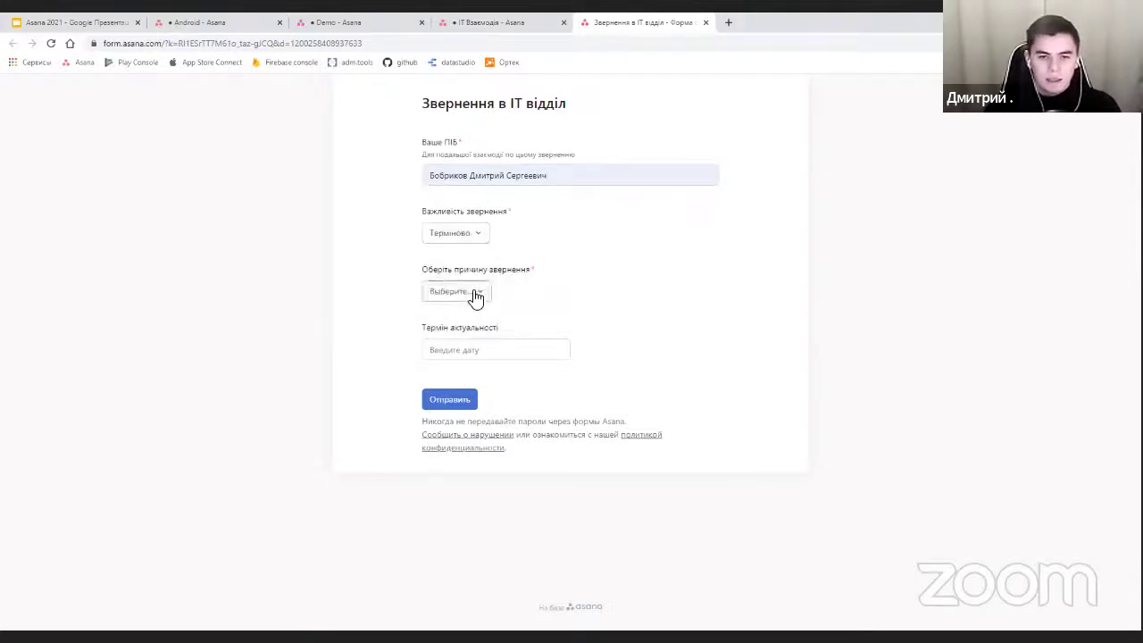
- Set the reason for the request to "Мобільний додаток" and answer "Так" to whether the app is installed
click(476, 295)
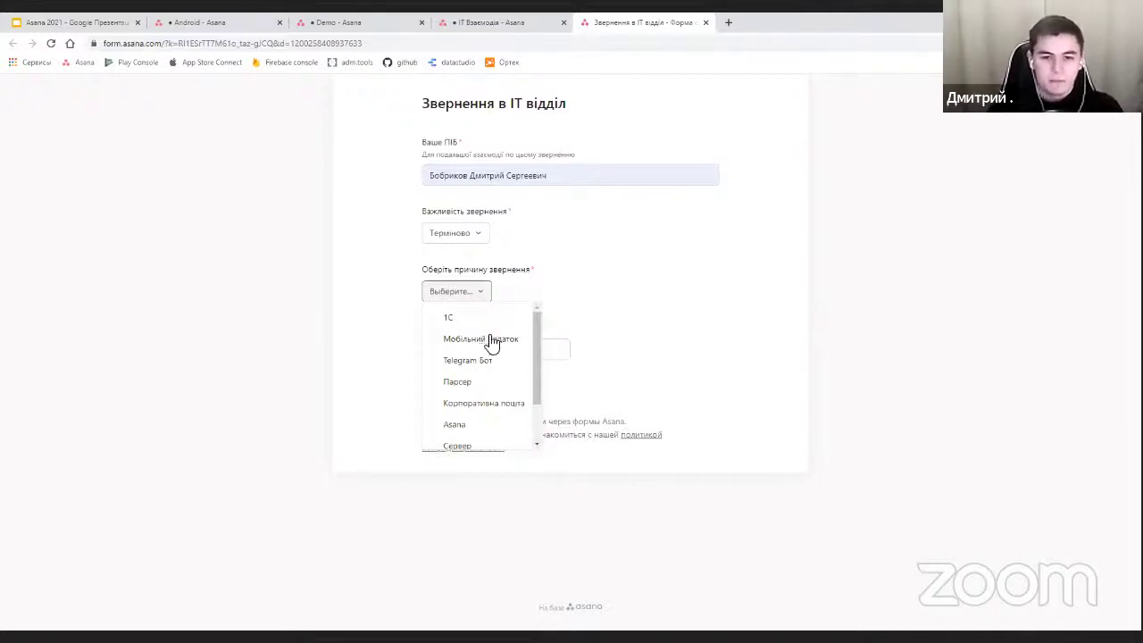
click(483, 338)
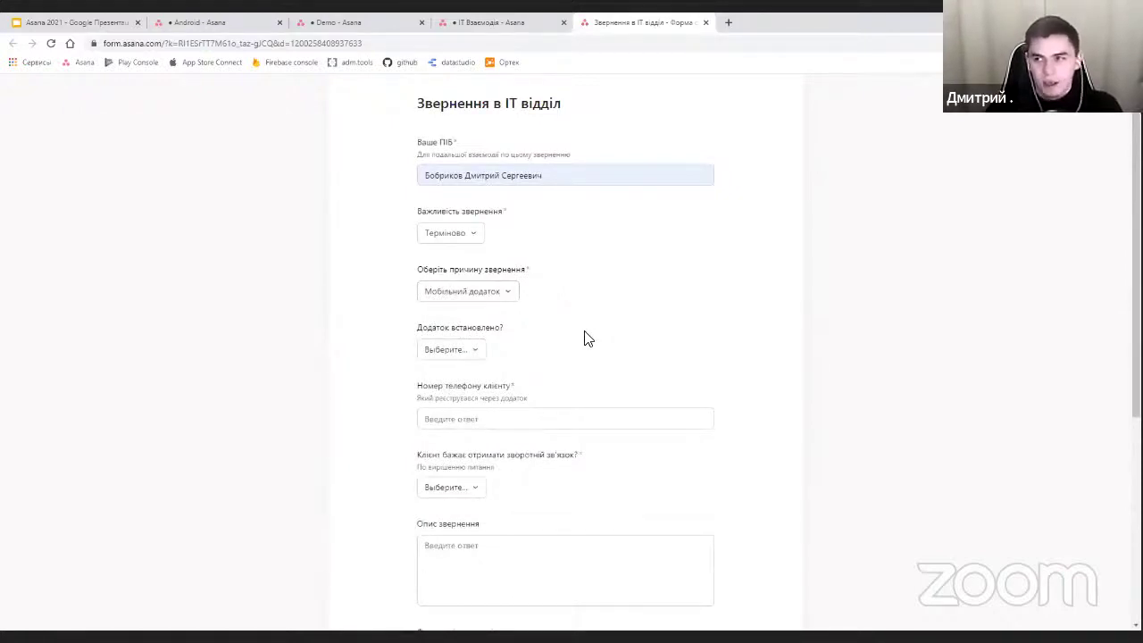
click(474, 354)
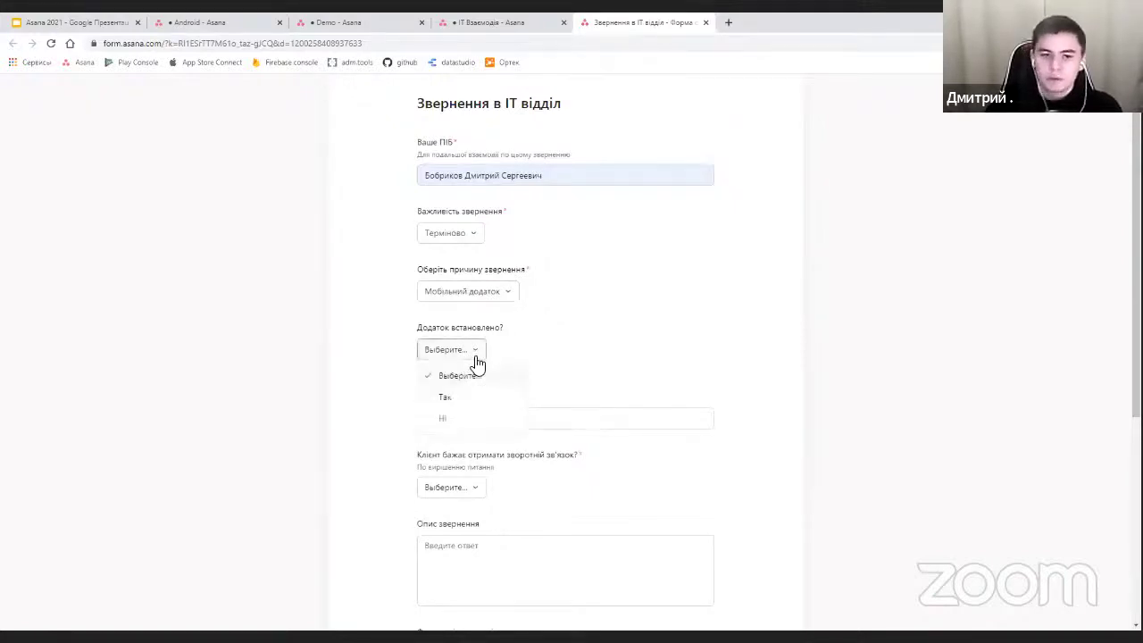
click(461, 394)
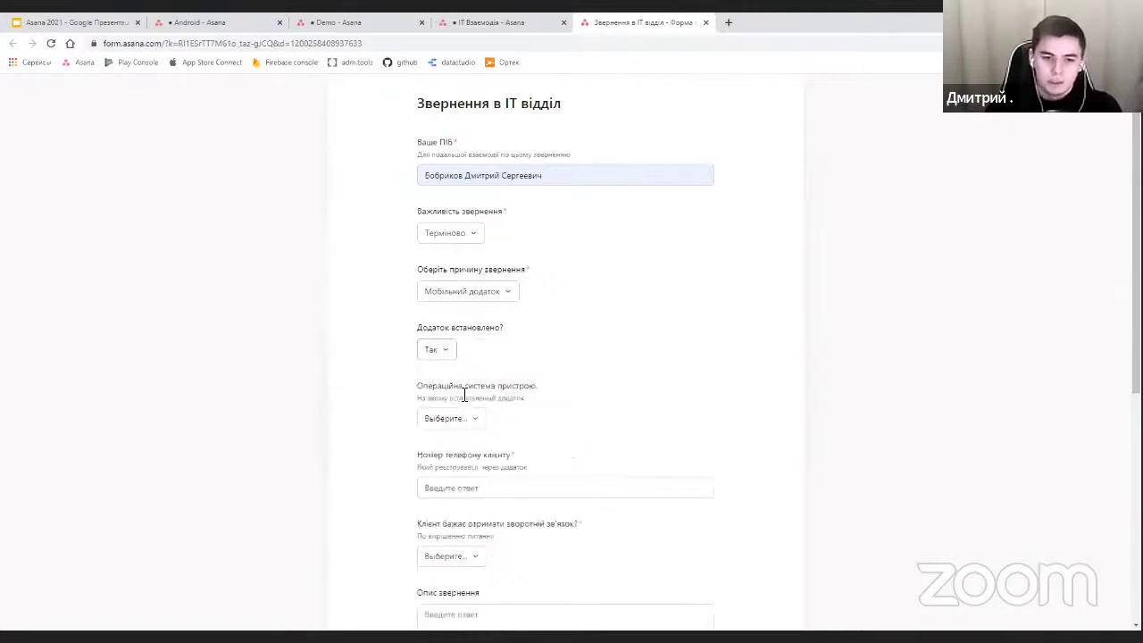
- Set the device's operating system to "Android" in the request form
drag(438, 387, 468, 402)
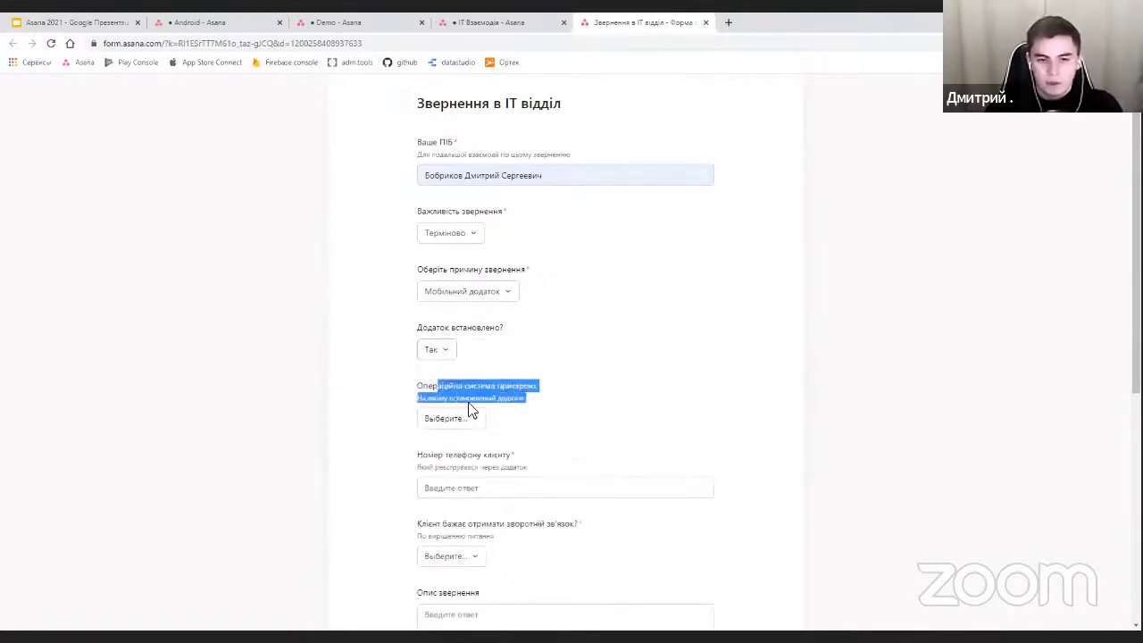
click(452, 421)
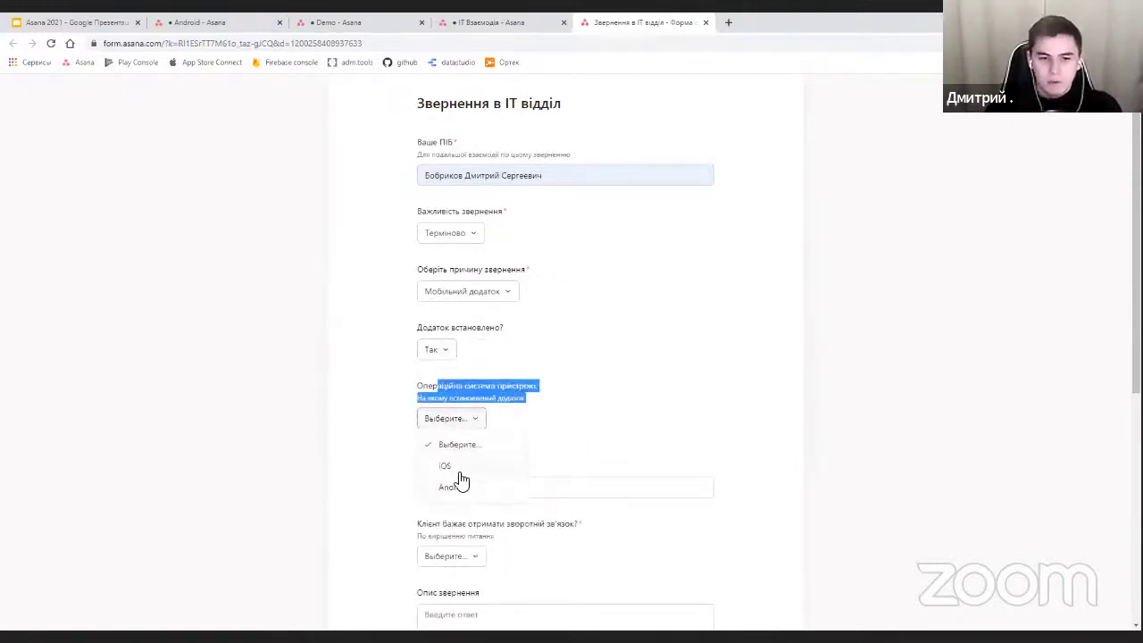
click(460, 488)
- Review the remaining mobile app questions: client phone number, feedback wish, request description, photo and video attachments, and relevance date
scroll(572, 429, down, 2)
click(507, 383)
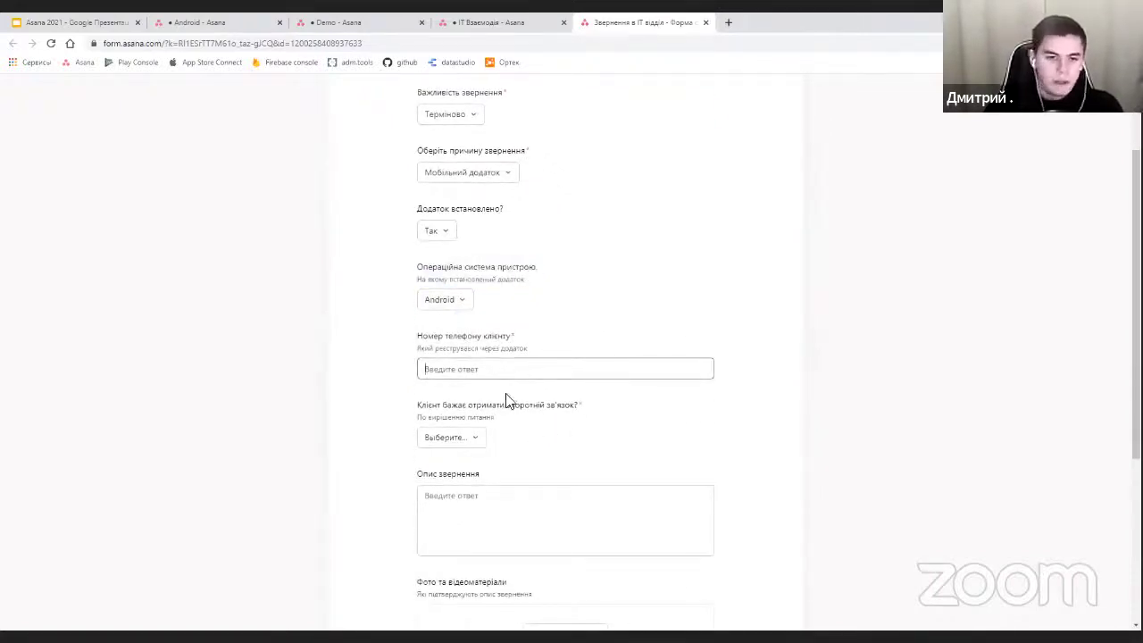
click(468, 438)
click(479, 456)
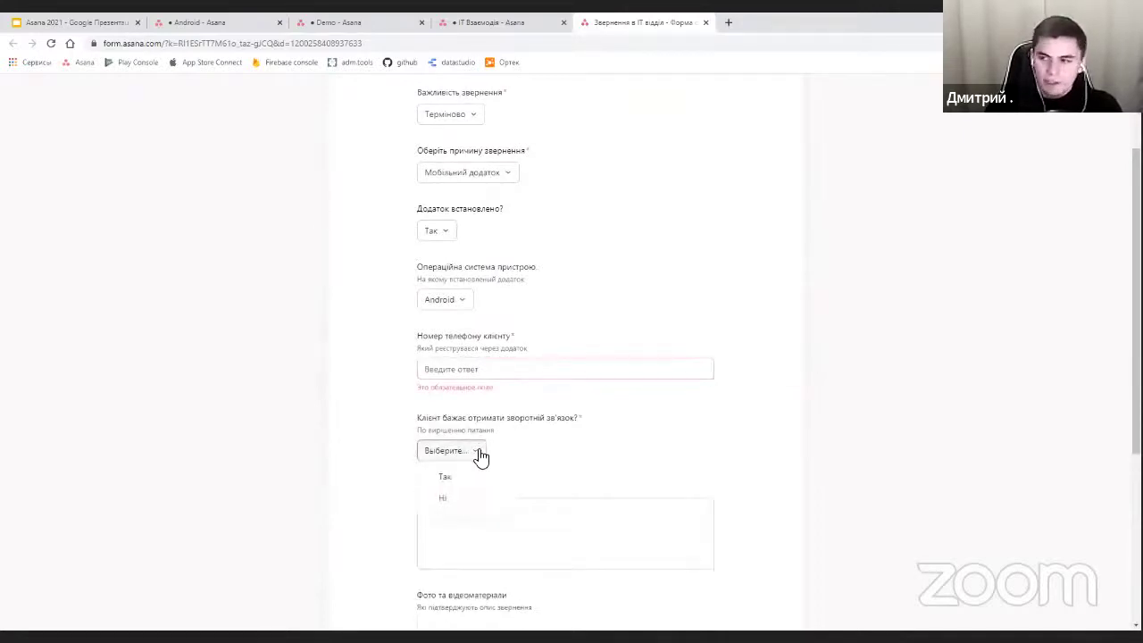
scroll(893, 462, down, 2)
click(893, 462)
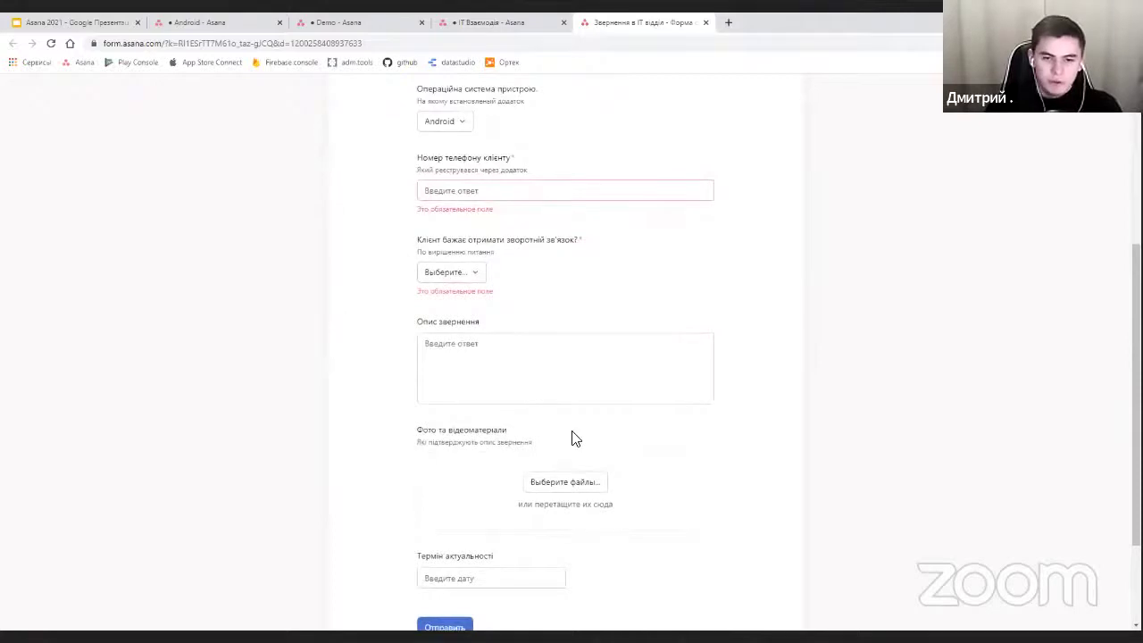
click(477, 343)
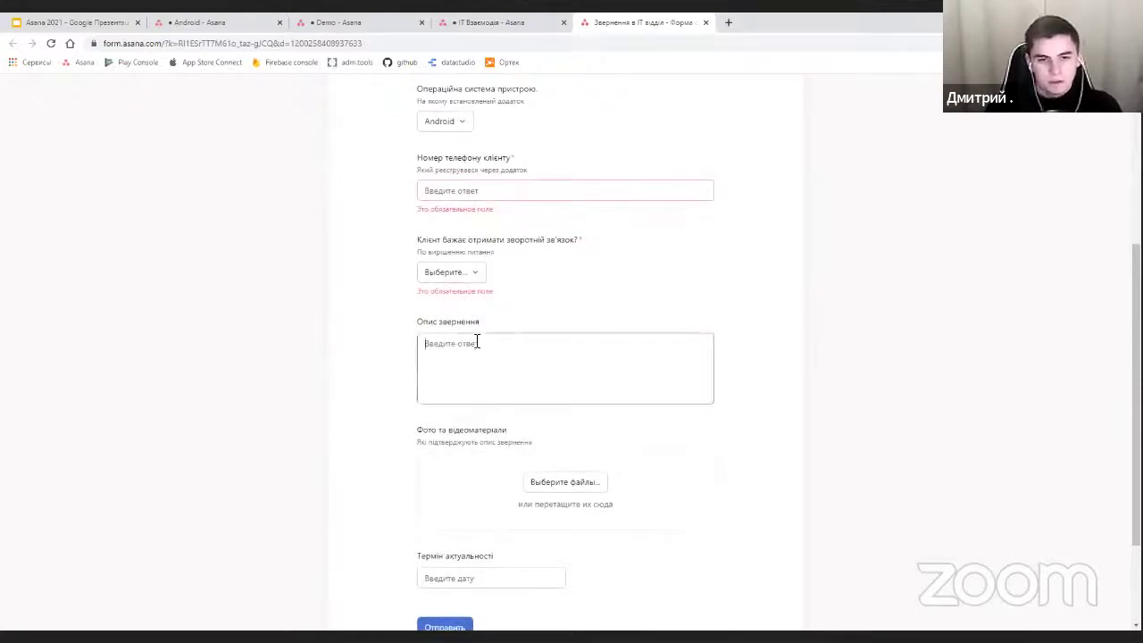
scroll(487, 402, down, 1)
click(501, 459)
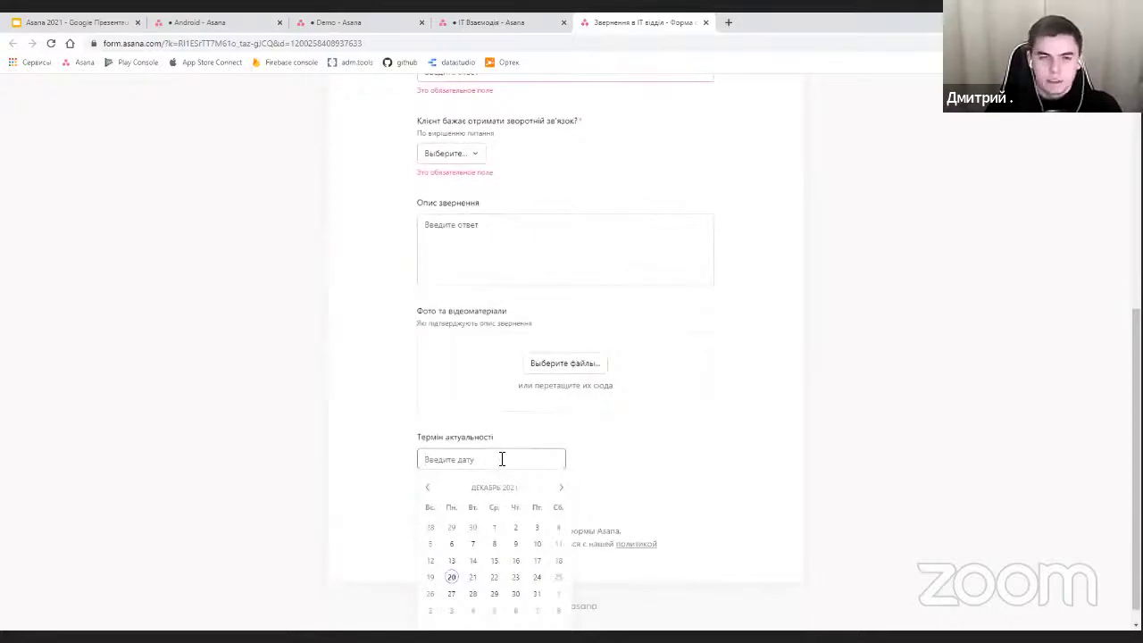
- Change the reason for the request to "Обладнання" and set the request type to "Потреба в заміні / ремонті"
scroll(607, 437, up, 4)
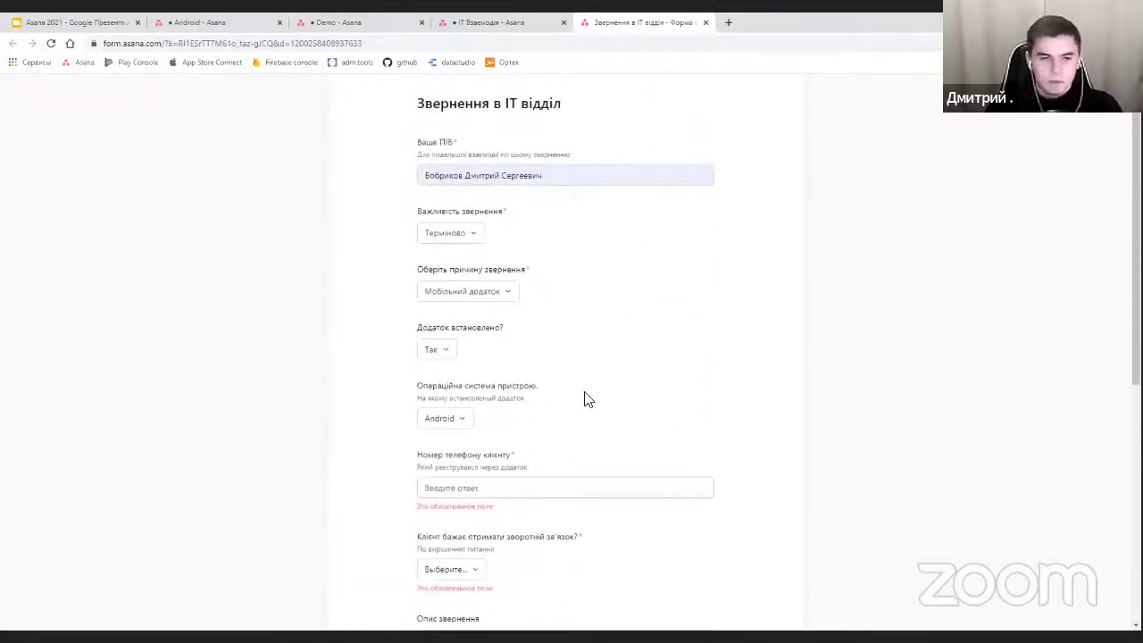
click(471, 291)
scroll(493, 375, down, 3)
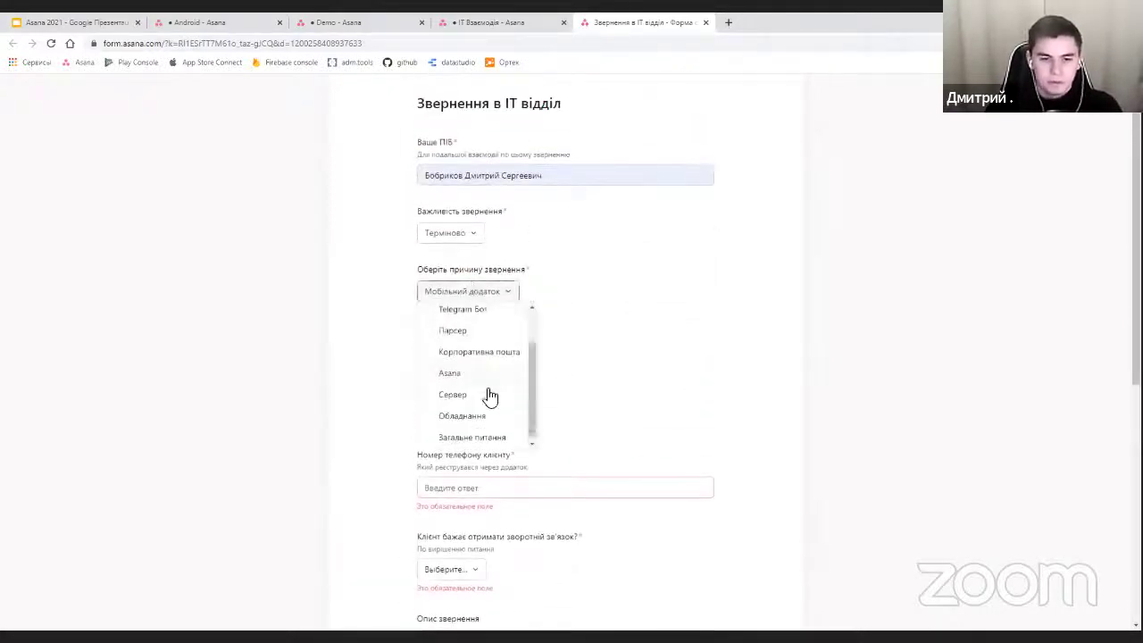
click(491, 177)
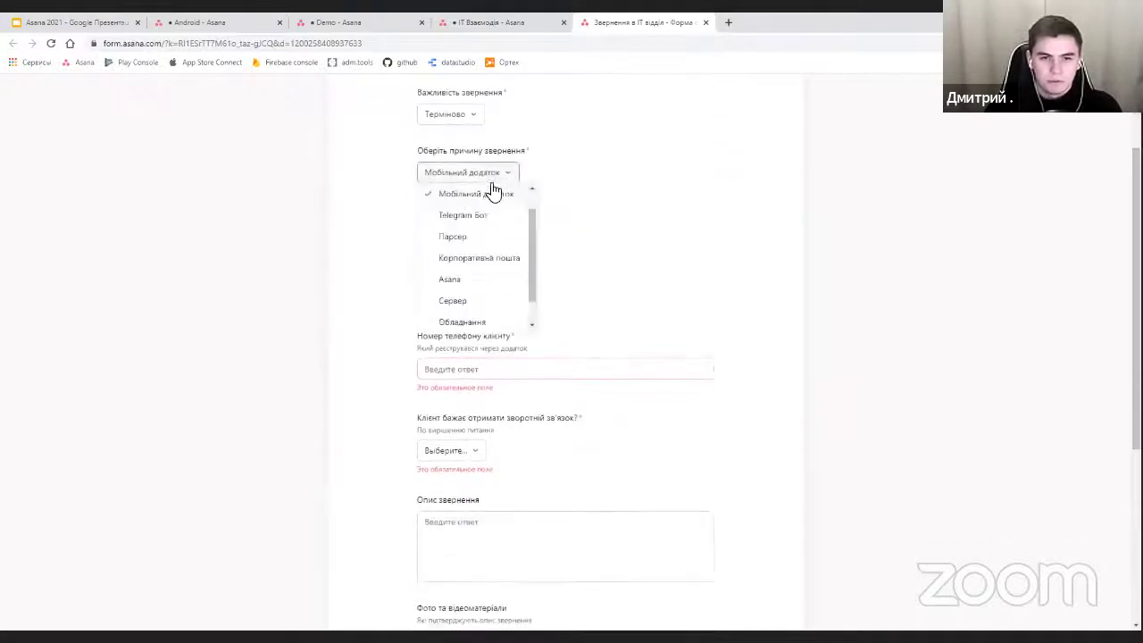
click(460, 321)
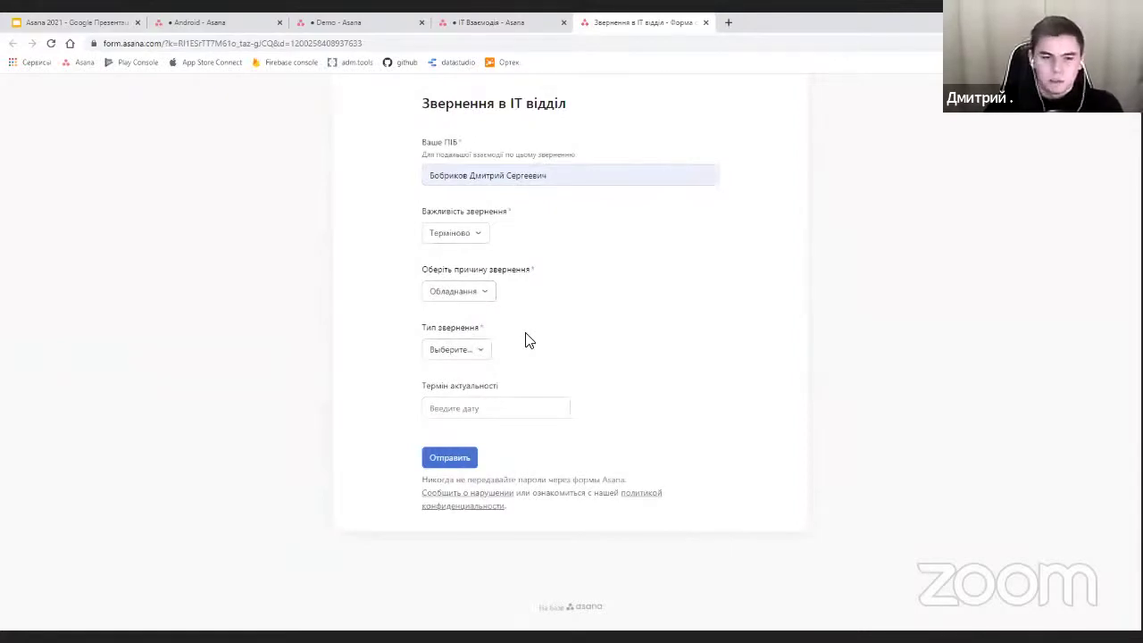
click(482, 353)
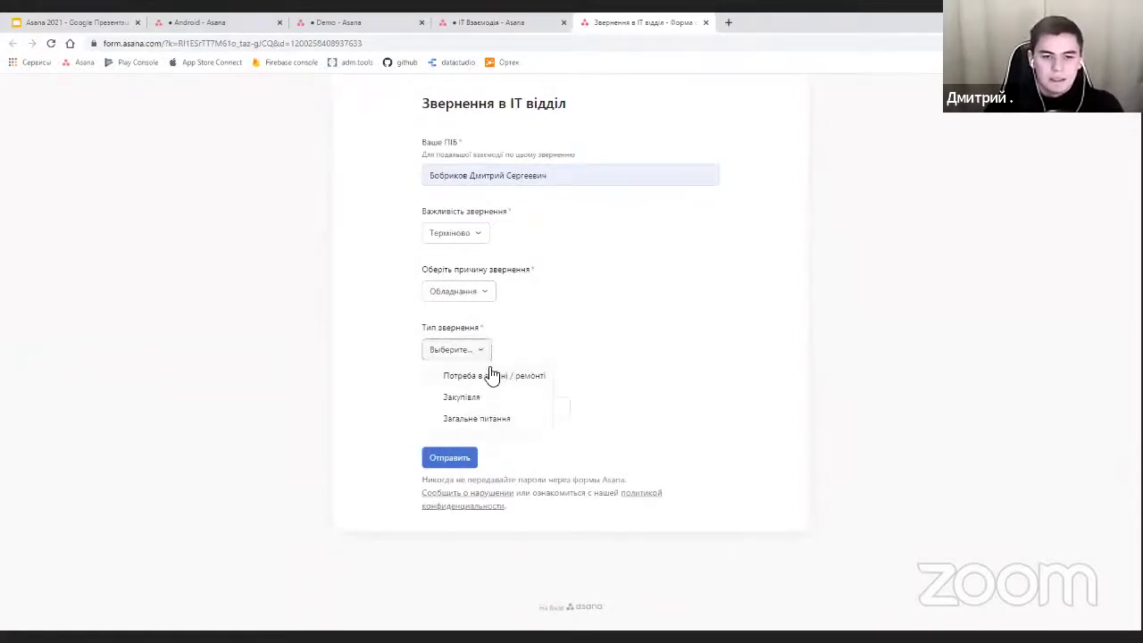
click(492, 375)
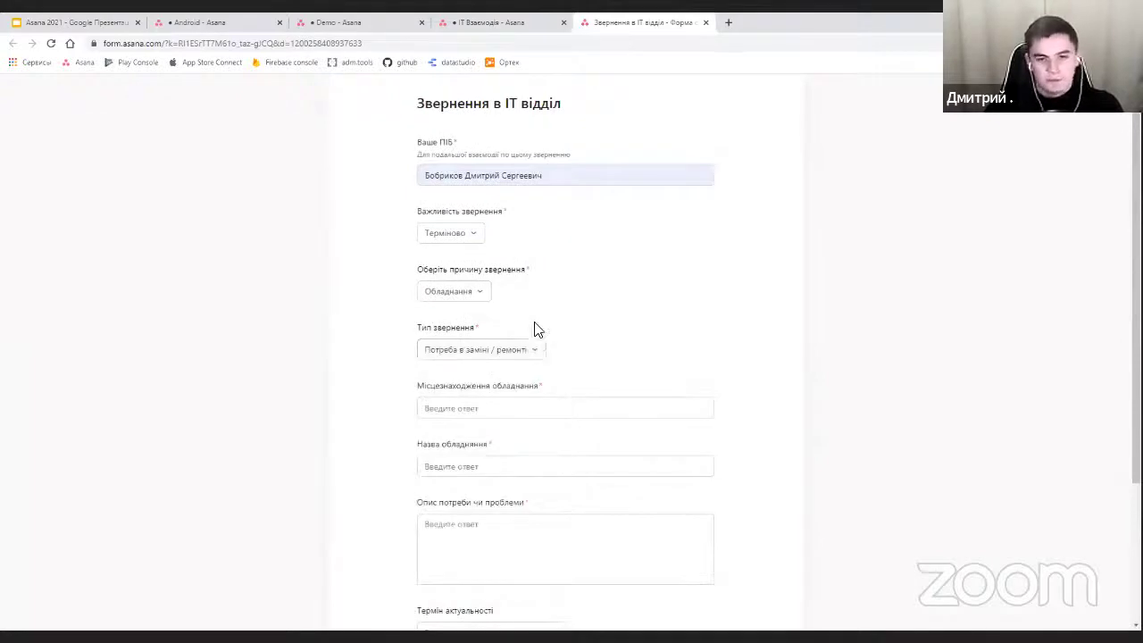
click(478, 353)
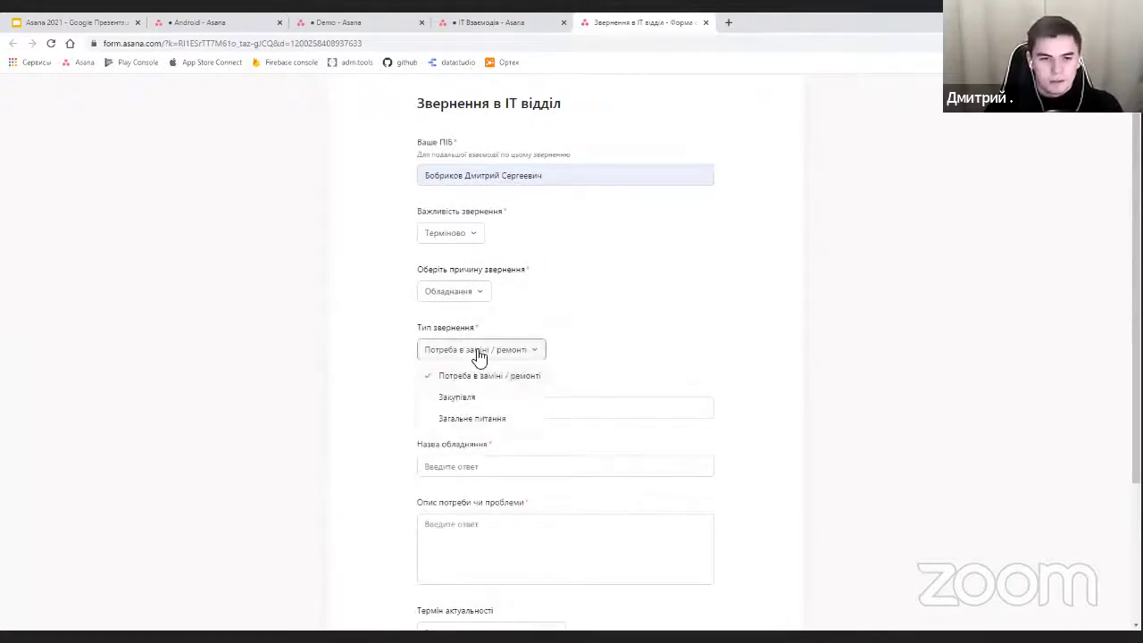
click(496, 378)
- Review the equipment location, name, problem description and relevance date fields, and close the request form without submitting it
click(507, 410)
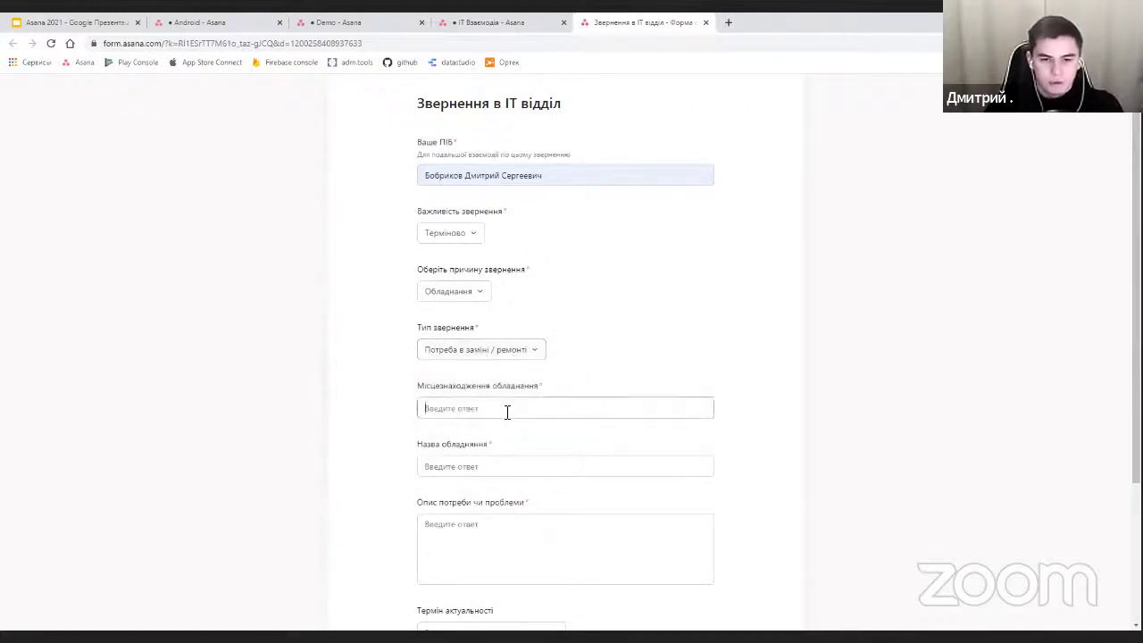
click(523, 475)
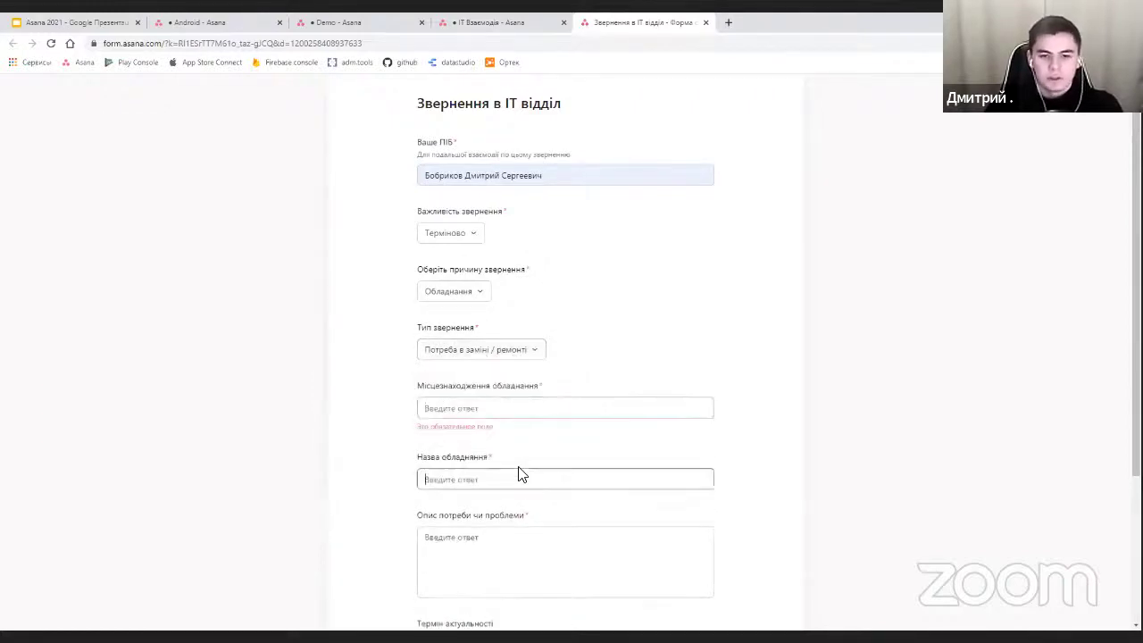
scroll(529, 470, down, 2)
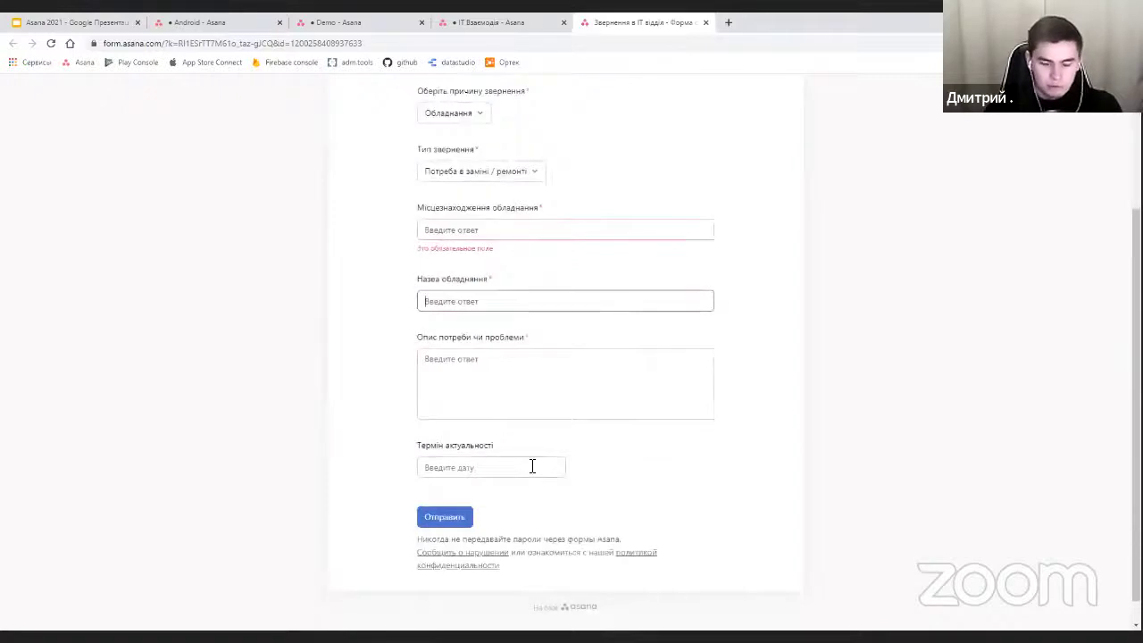
scroll(534, 466, up, 2)
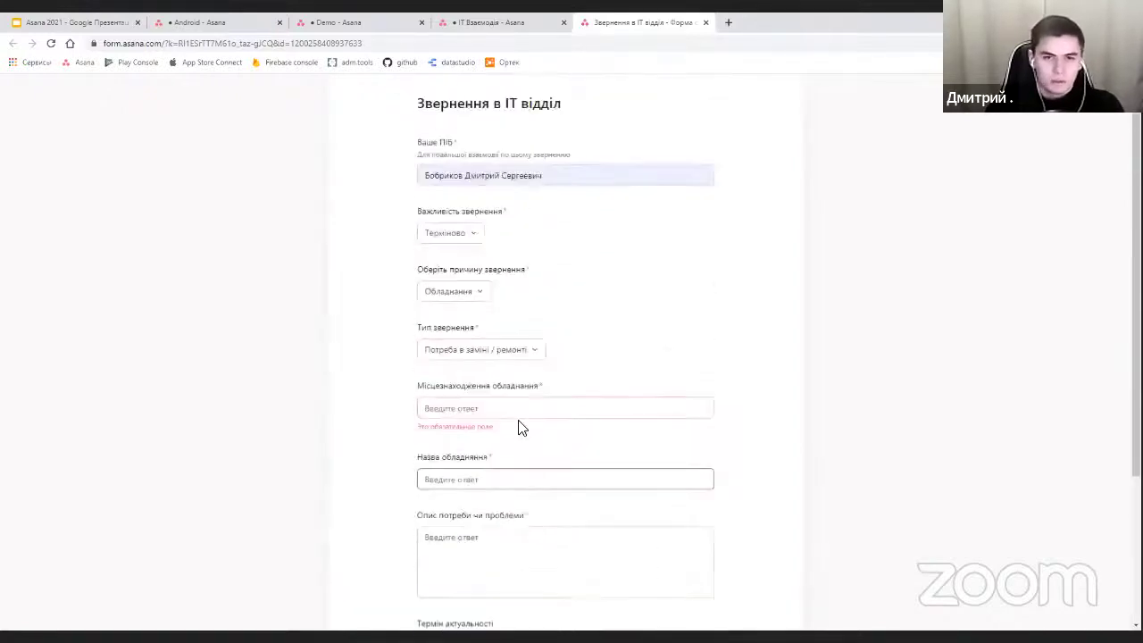
click(705, 22)
click(619, 109)
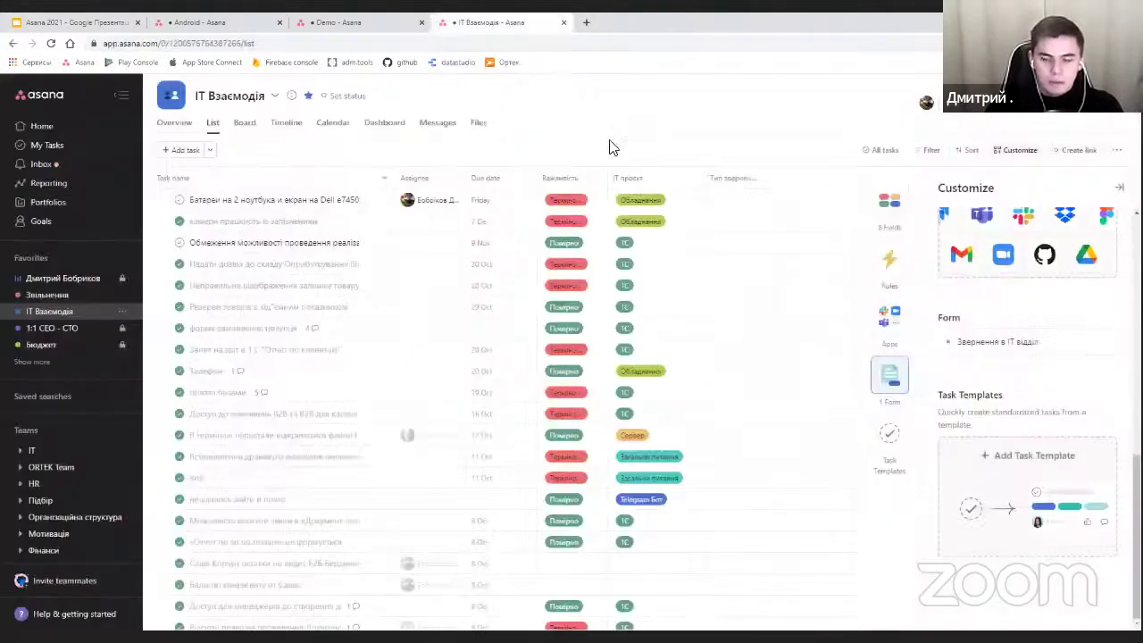
- Open the "Звернення в IT відділ" form for editing and collapse the branches under the request reason question for an overview
click(1052, 344)
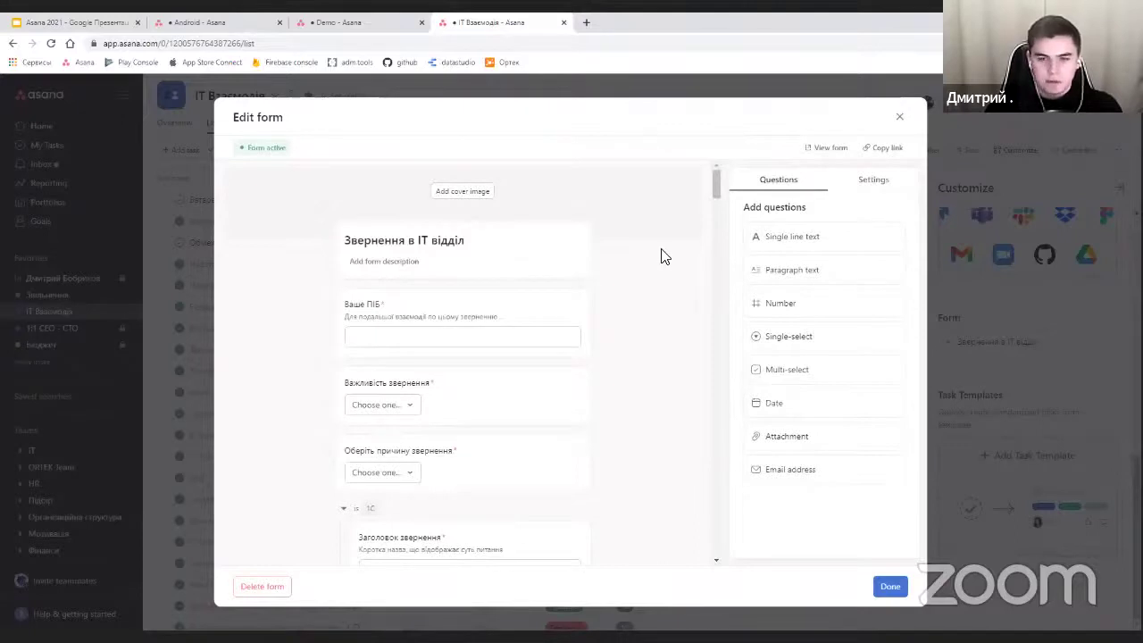
scroll(716, 197, down, 3)
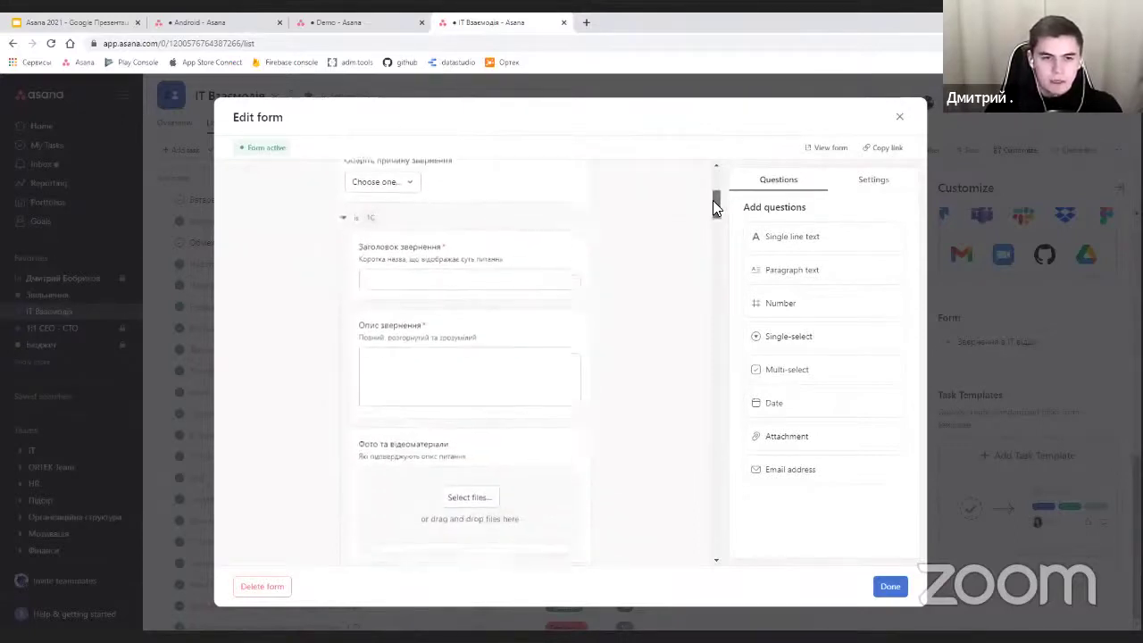
click(343, 235)
click(343, 259)
click(344, 283)
click(344, 306)
click(344, 331)
click(344, 353)
click(345, 379)
click(350, 401)
scroll(384, 308, up, 2)
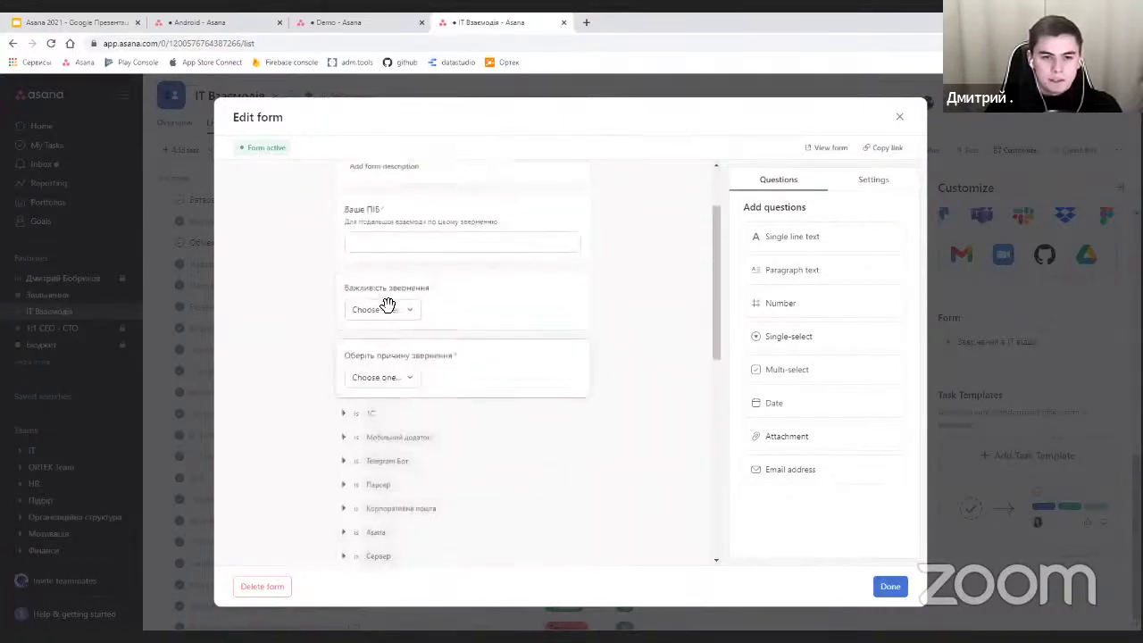
- Examine the options of the "Оберіть причину звернення" question and its "1С" branch, and close the form editor and customization options
click(447, 373)
scroll(434, 304, down, 1)
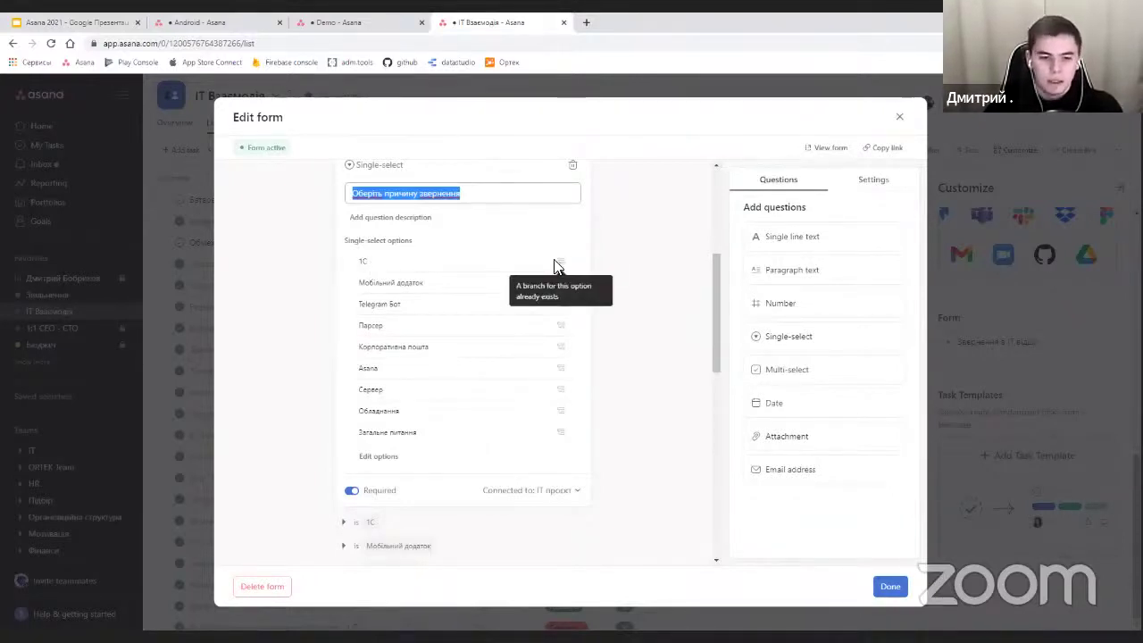
scroll(607, 332, down, 1)
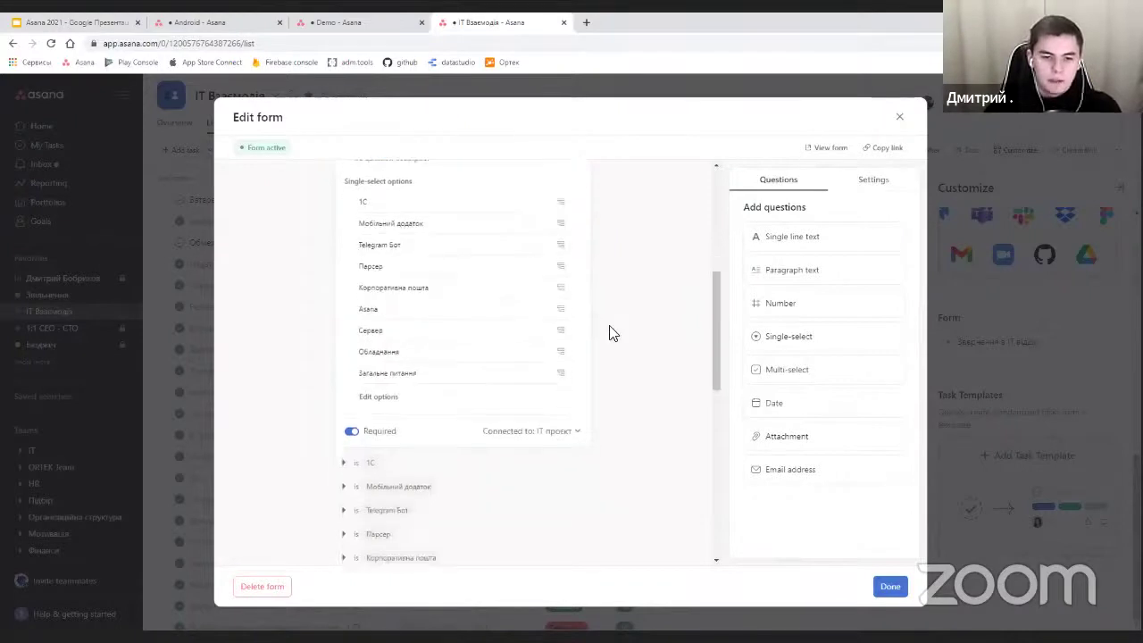
click(344, 463)
scroll(541, 439, down, 5)
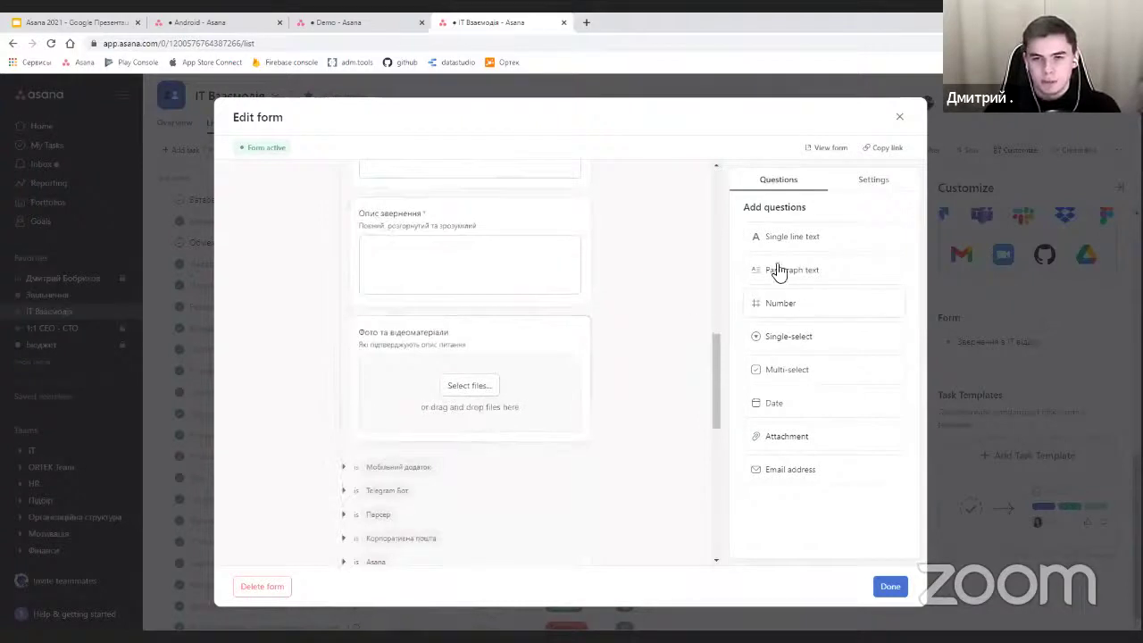
scroll(589, 390, up, 5)
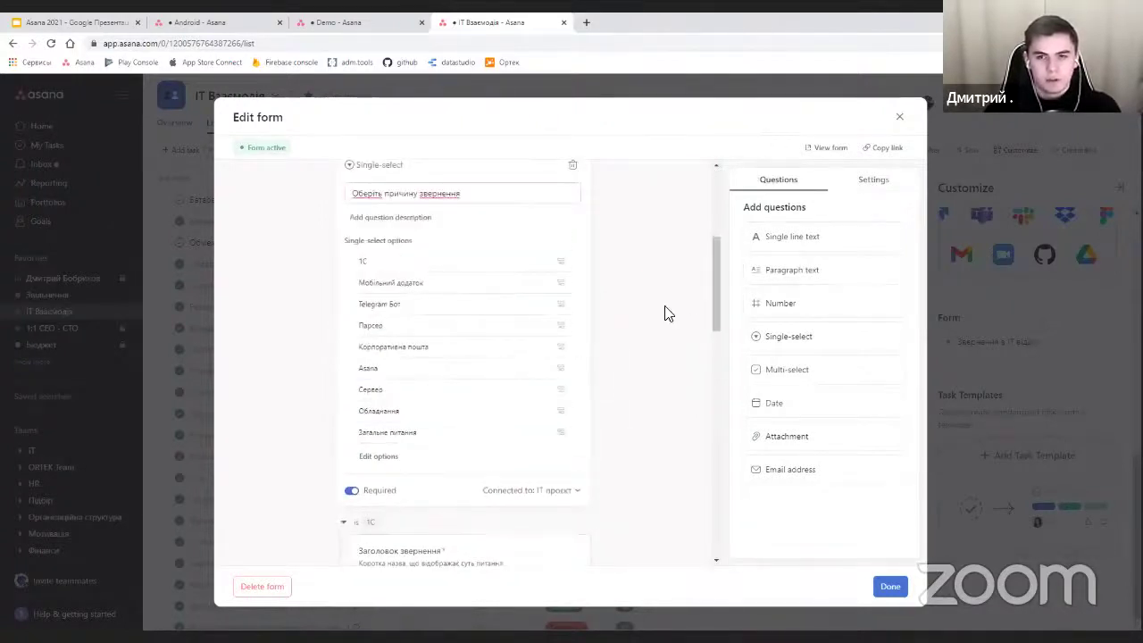
click(900, 120)
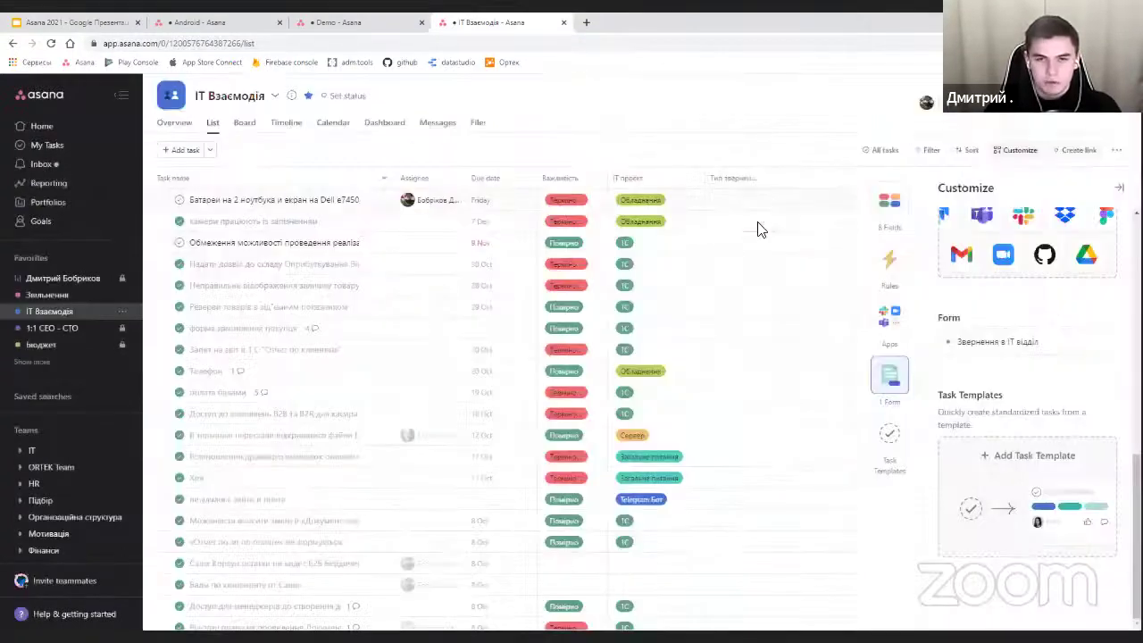
click(1118, 188)
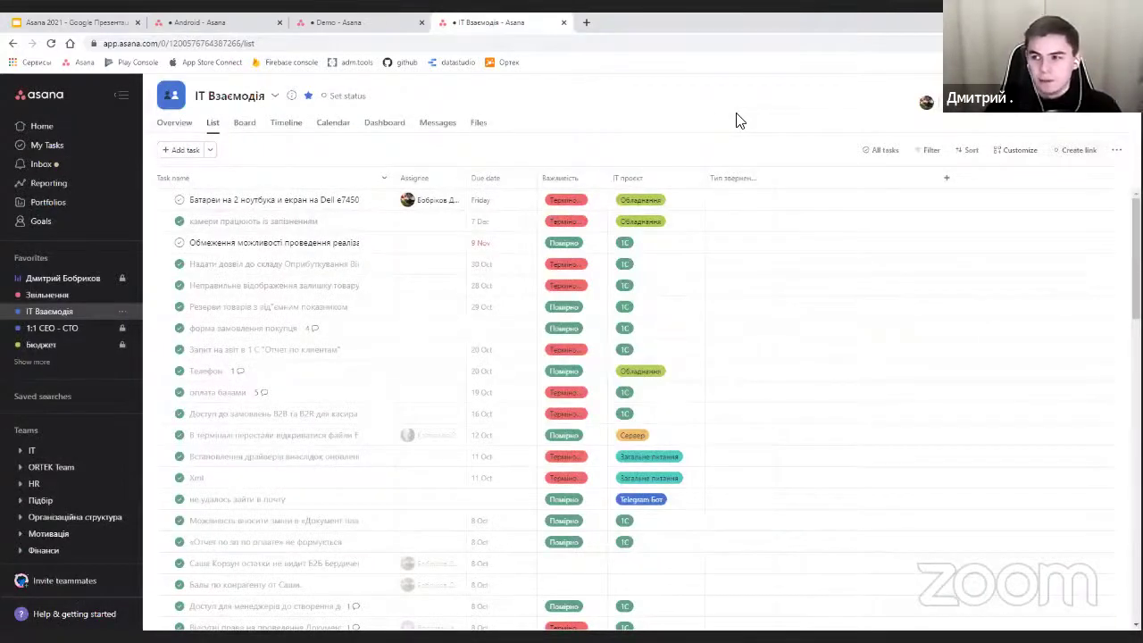